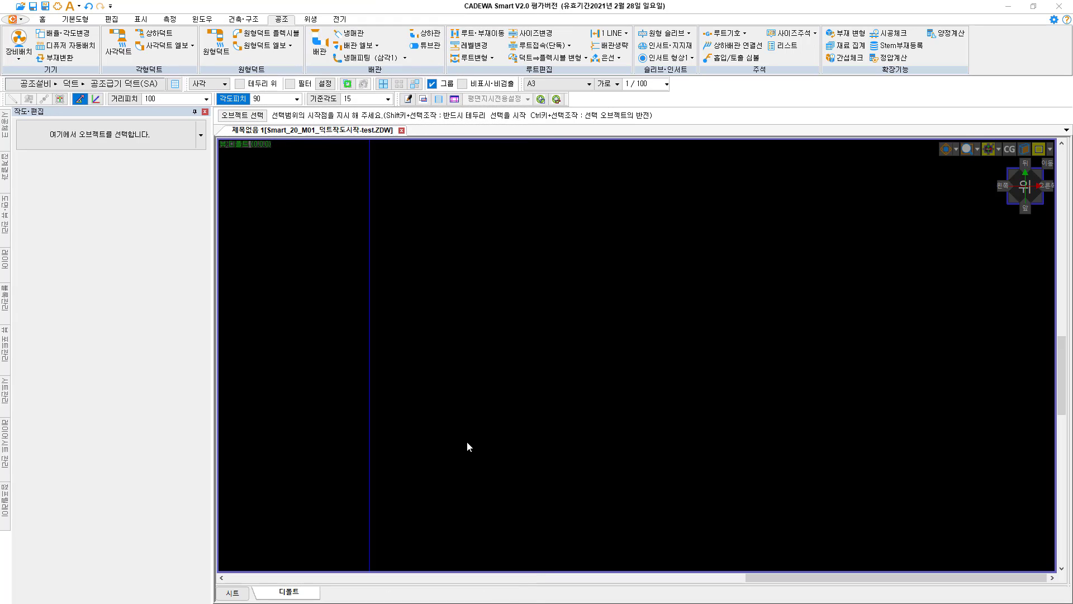
- Draw a horizontal 700 × 700 rectangular duct 3,000 mm long in the empty drawing area
left_click(126, 49)
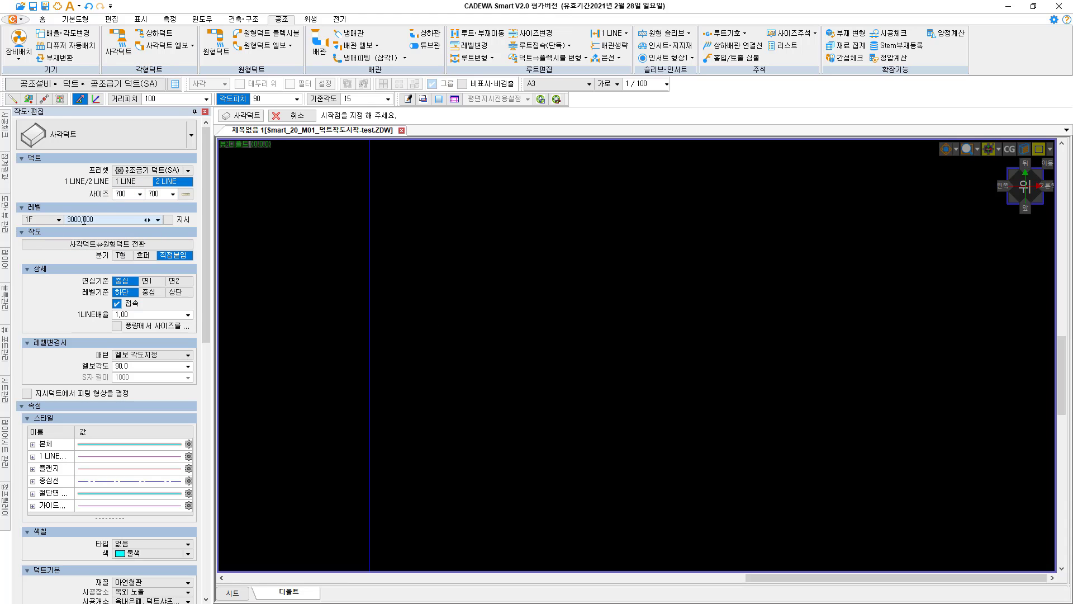
left_click(490, 291)
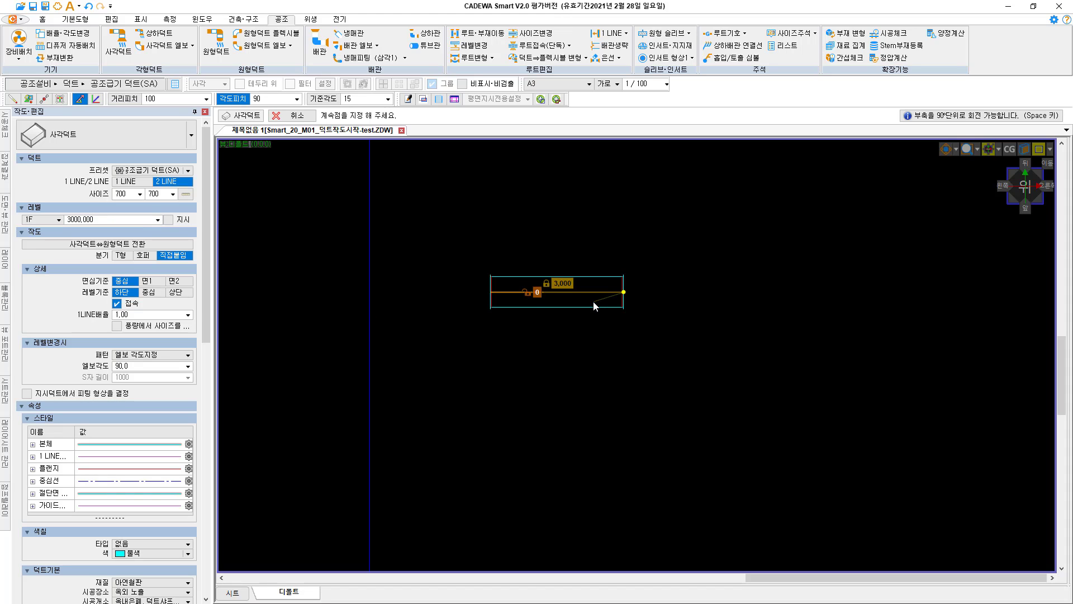
left_click(637, 304)
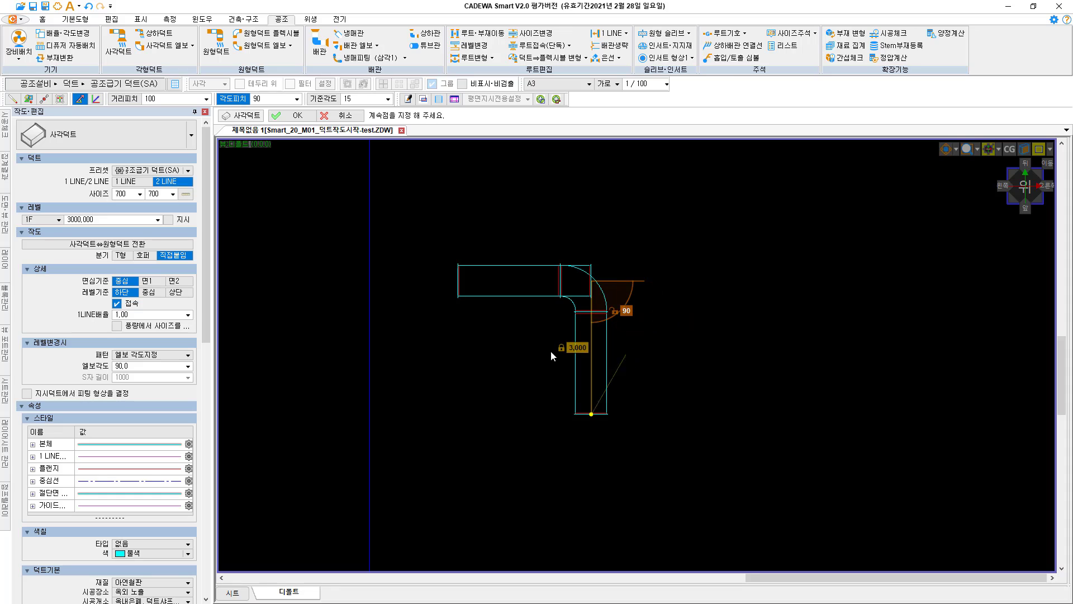
right_click(616, 379)
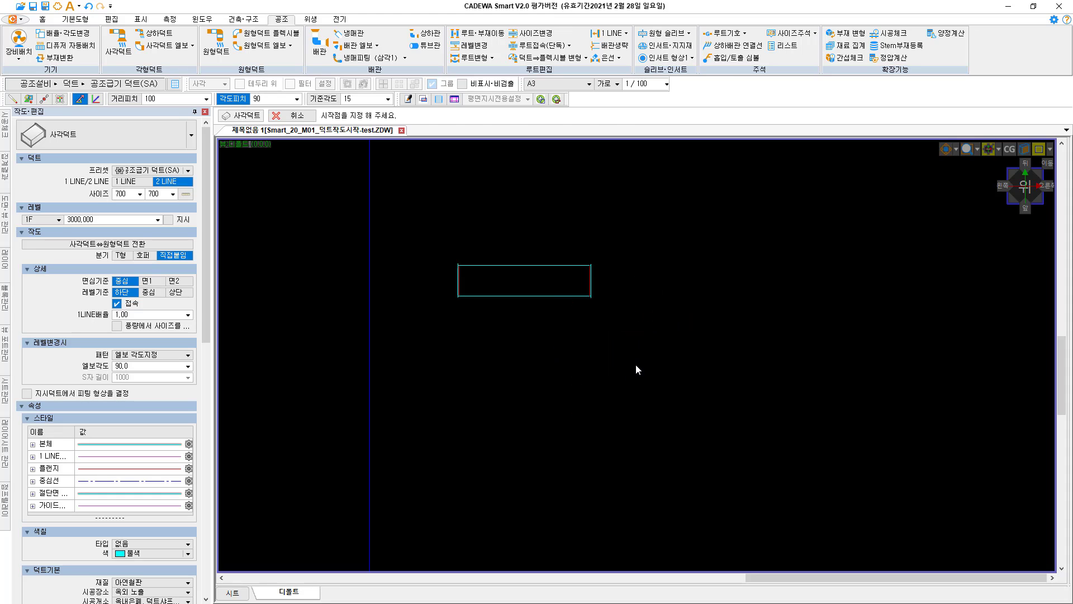
key("Escape")
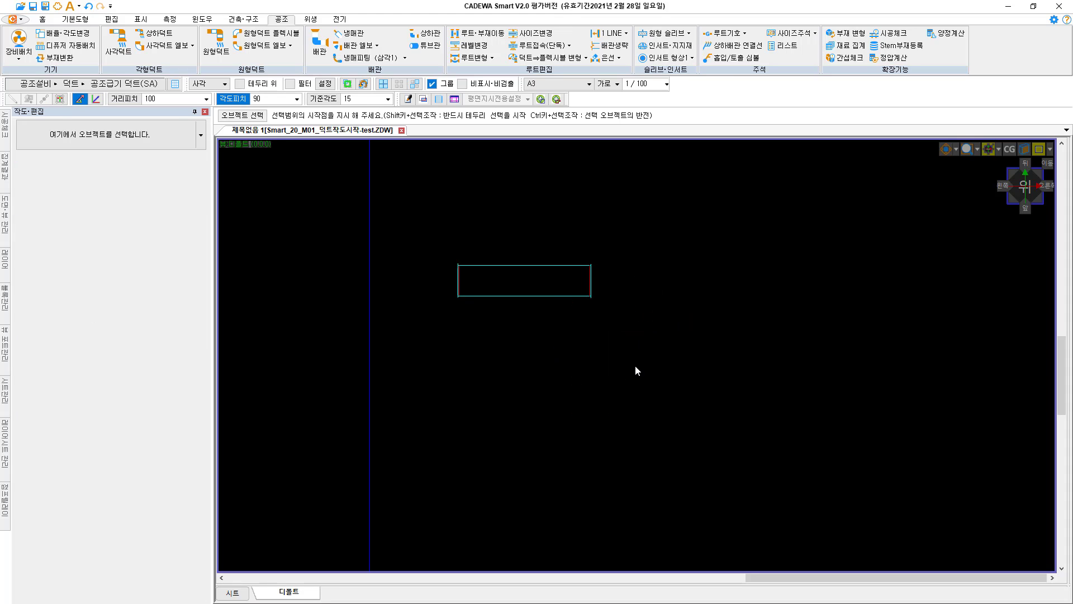
- Copy the rectangular duct 1000 mm straight down from the original
left_click(534, 298)
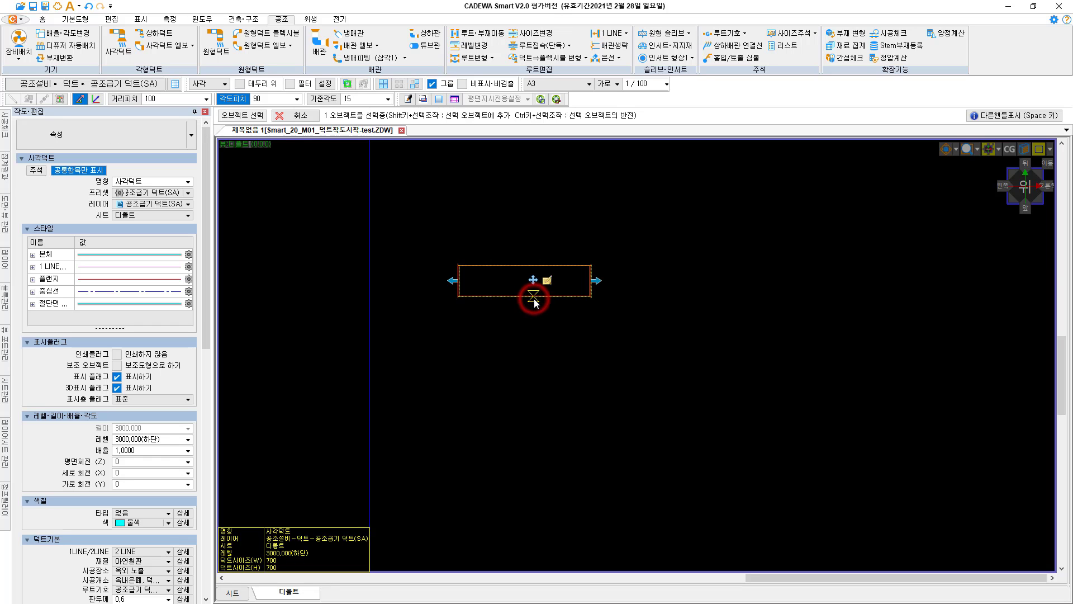
key("space")
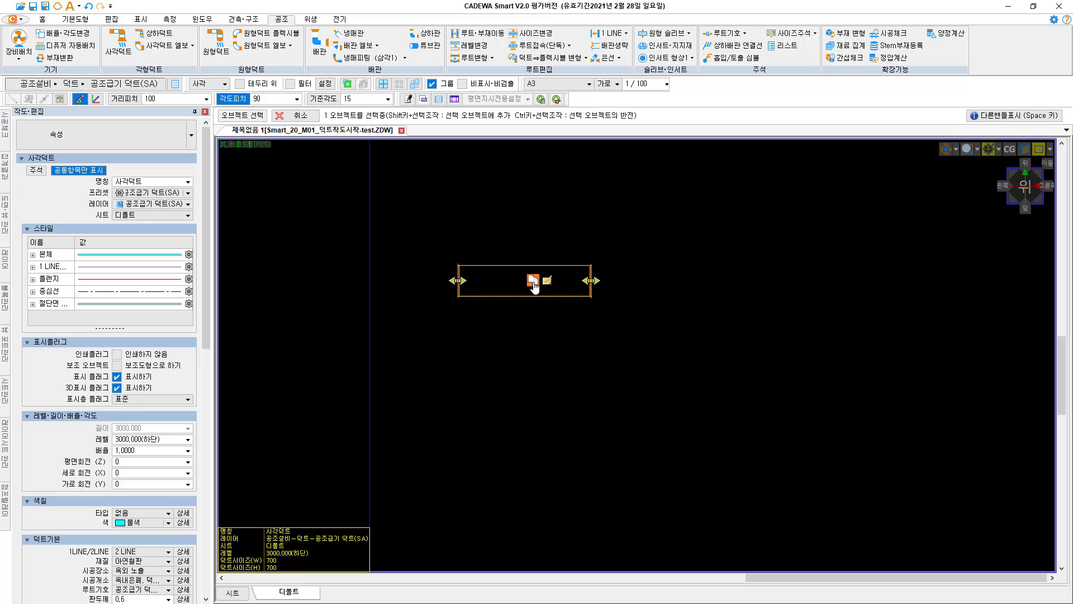
left_click(533, 283)
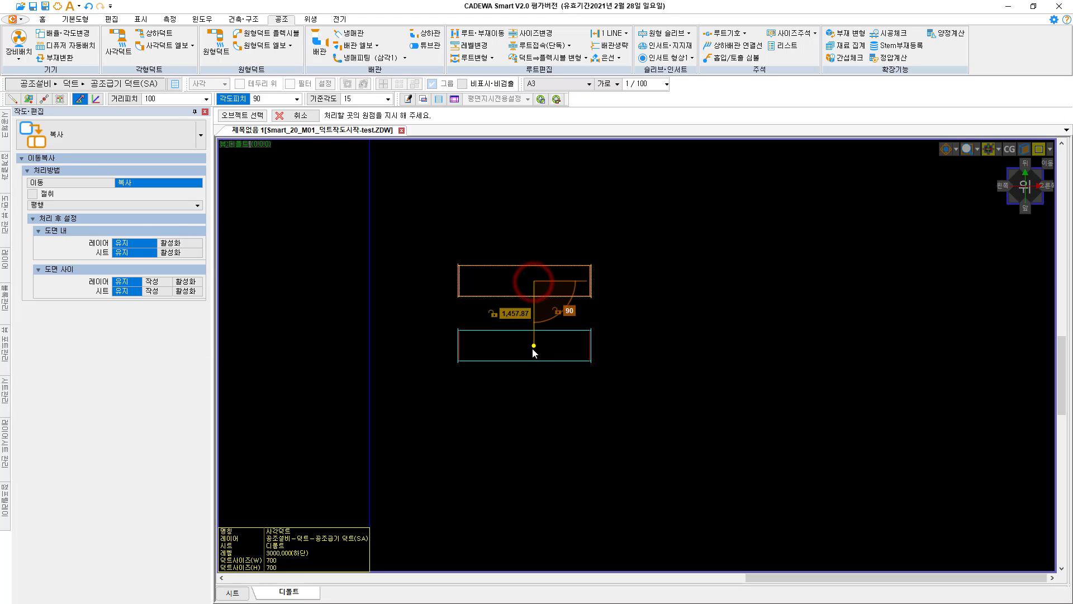
type("1000")
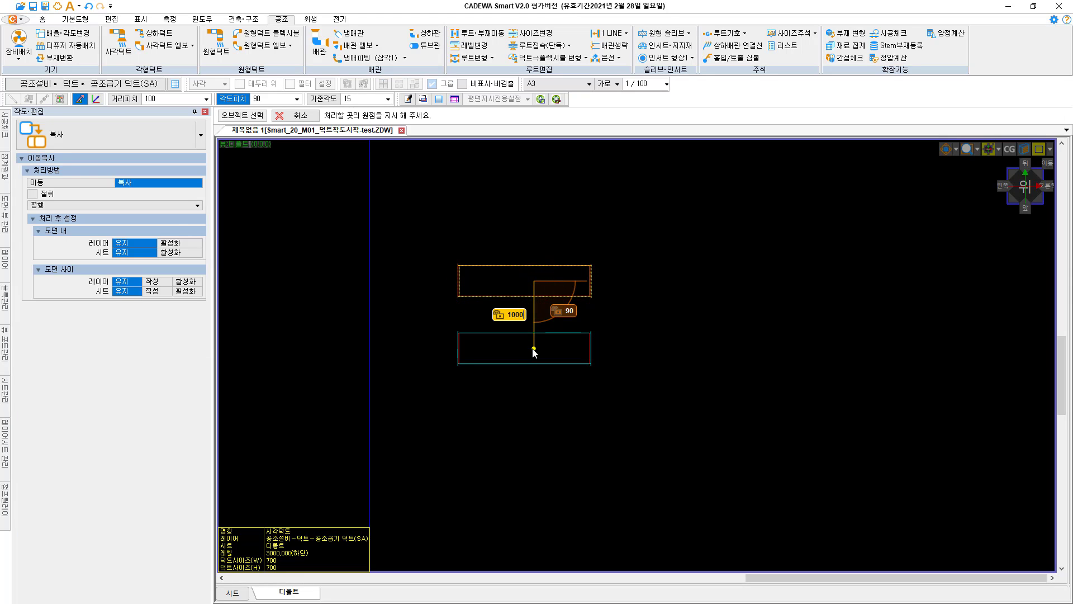
key("Return")
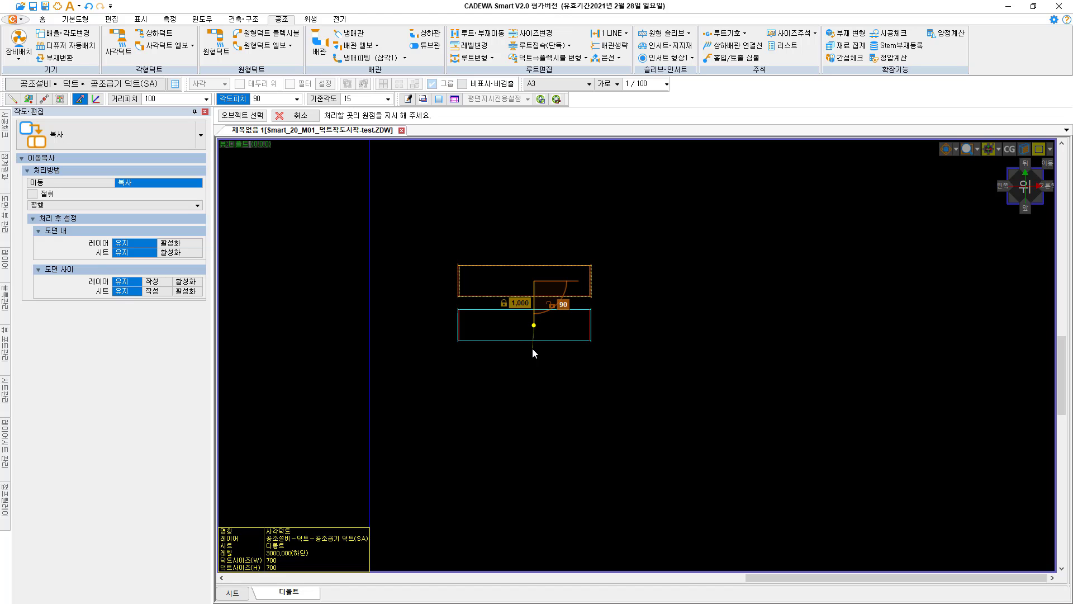
left_click(533, 349)
key("Escape")
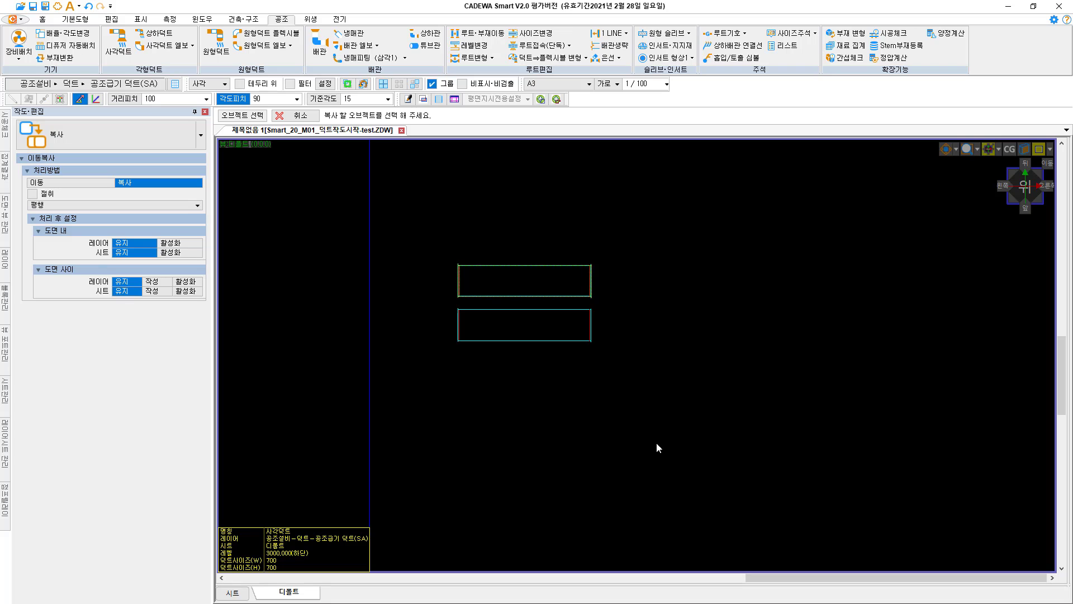
key("Escape")
- Move the lower duct copy horizontally to the right by about 4,374 mm
left_click(530, 342)
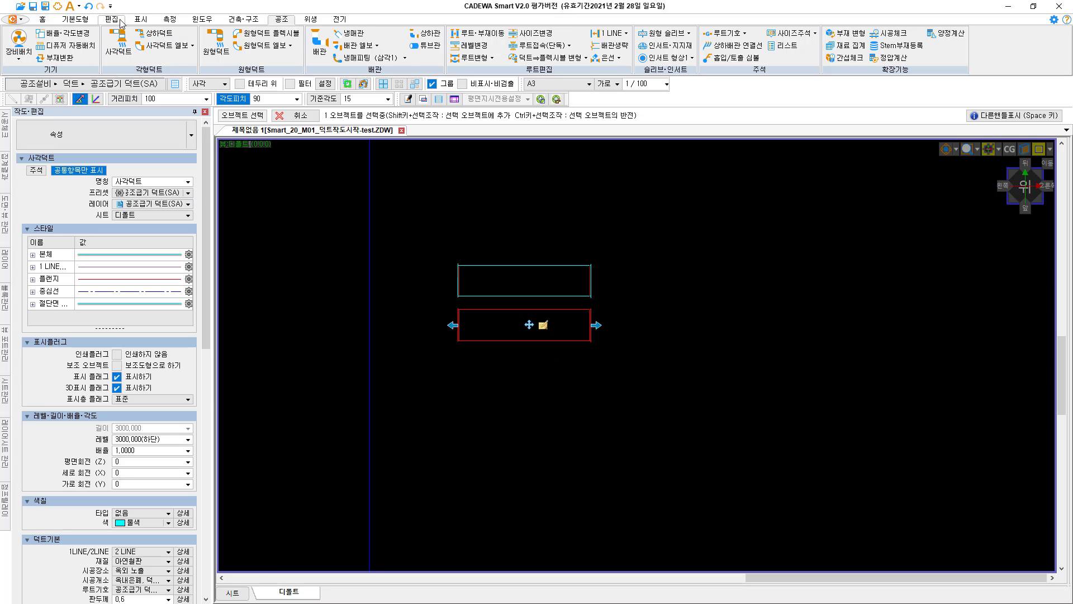
left_click(112, 19)
left_click(40, 42)
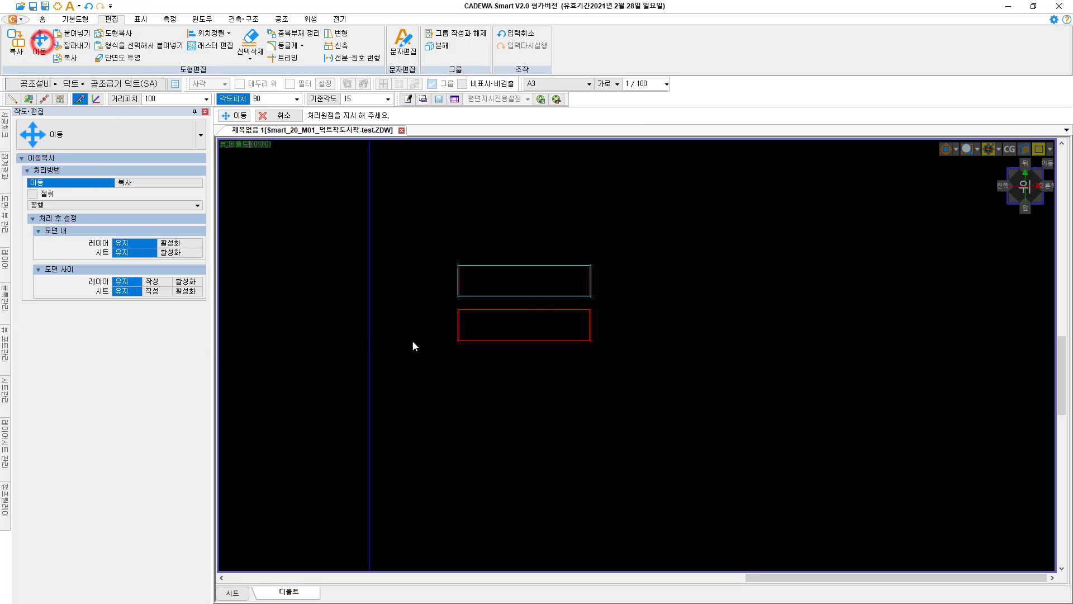
left_click(544, 370)
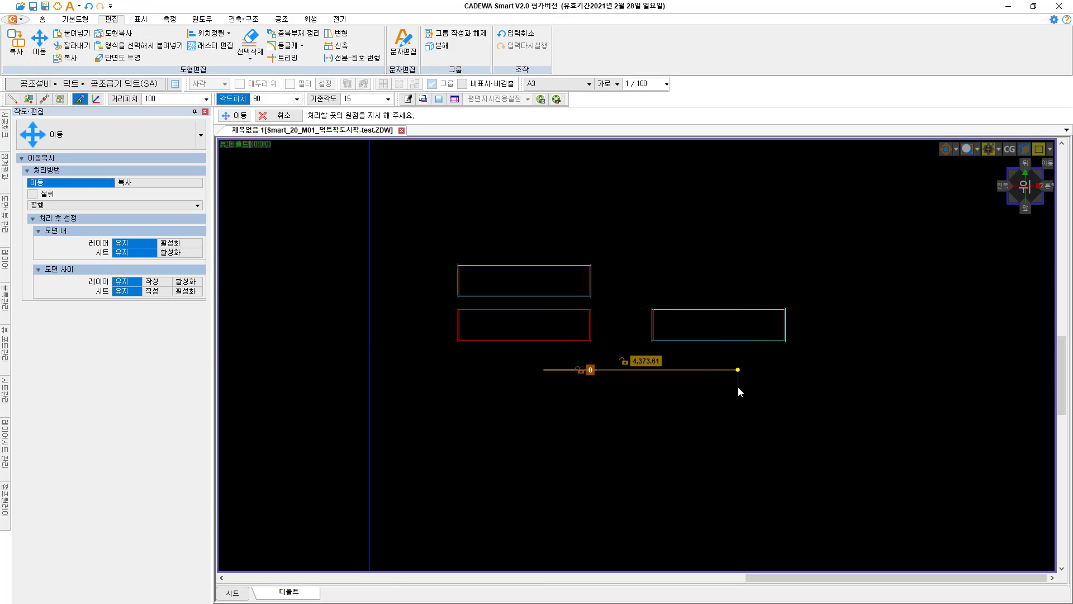
left_click(738, 388)
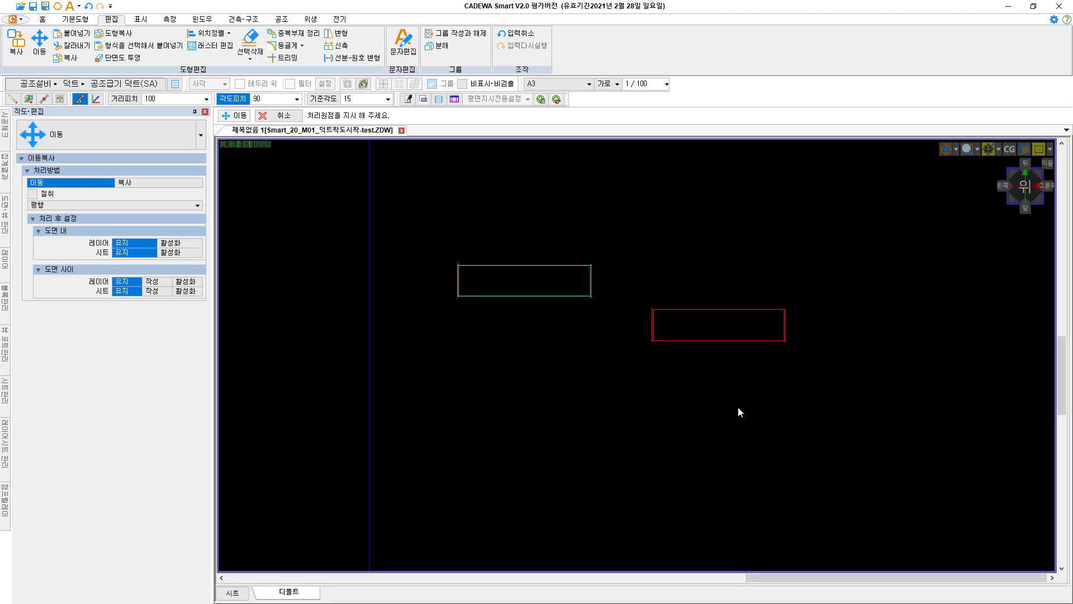
key("Escape")
key("Escape")
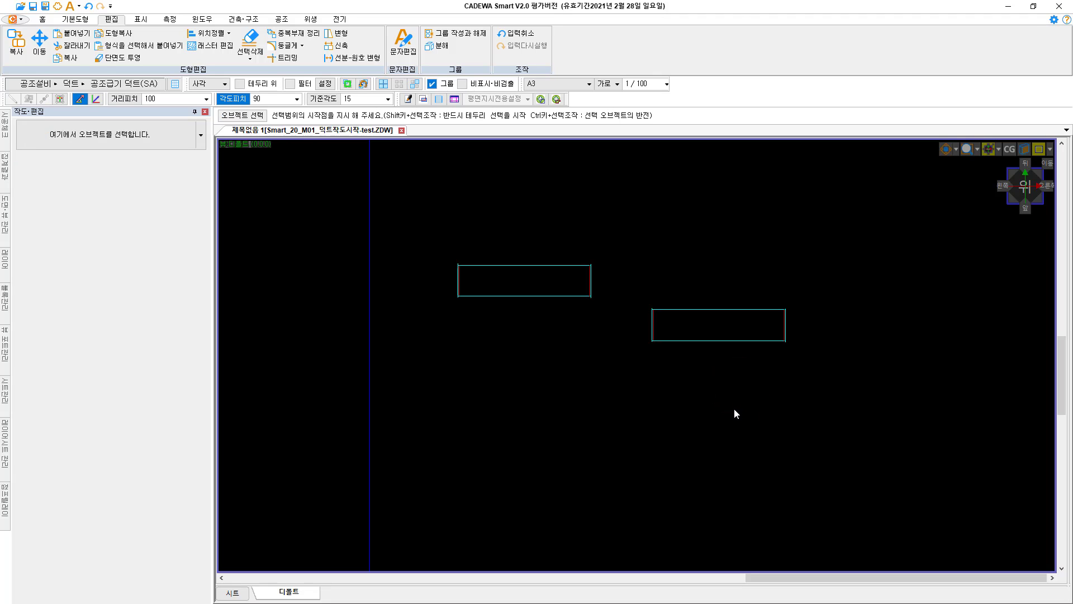
- Connect the two ducts with a rectangular S-duct by the angle (각도) method at 45°, picking the upper duct first and branching at its right end
middle_click_drag(612, 420, 557, 411)
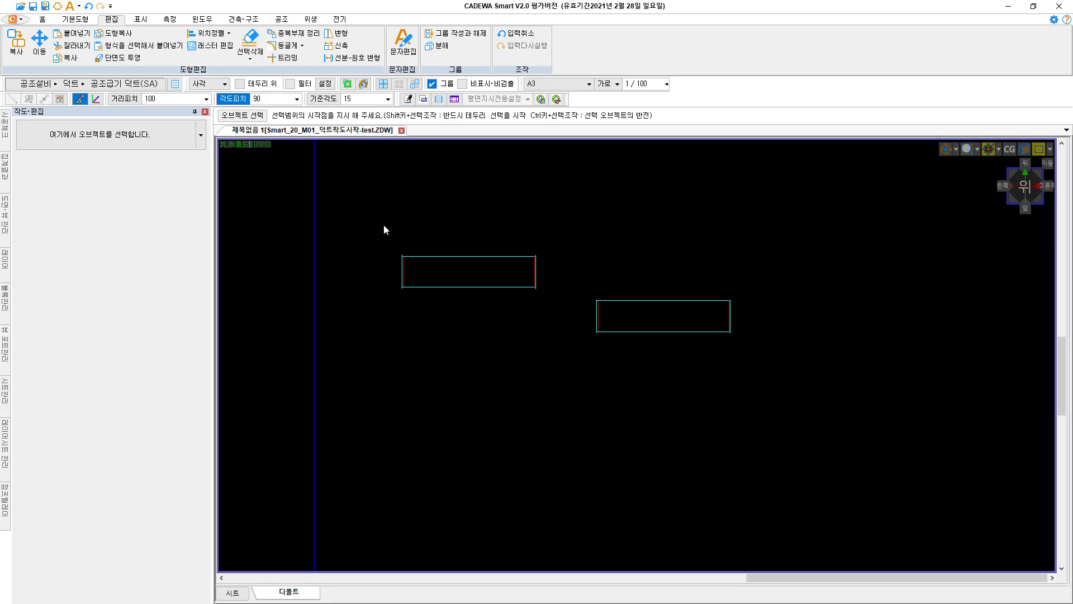
left_click(282, 19)
left_click(193, 45)
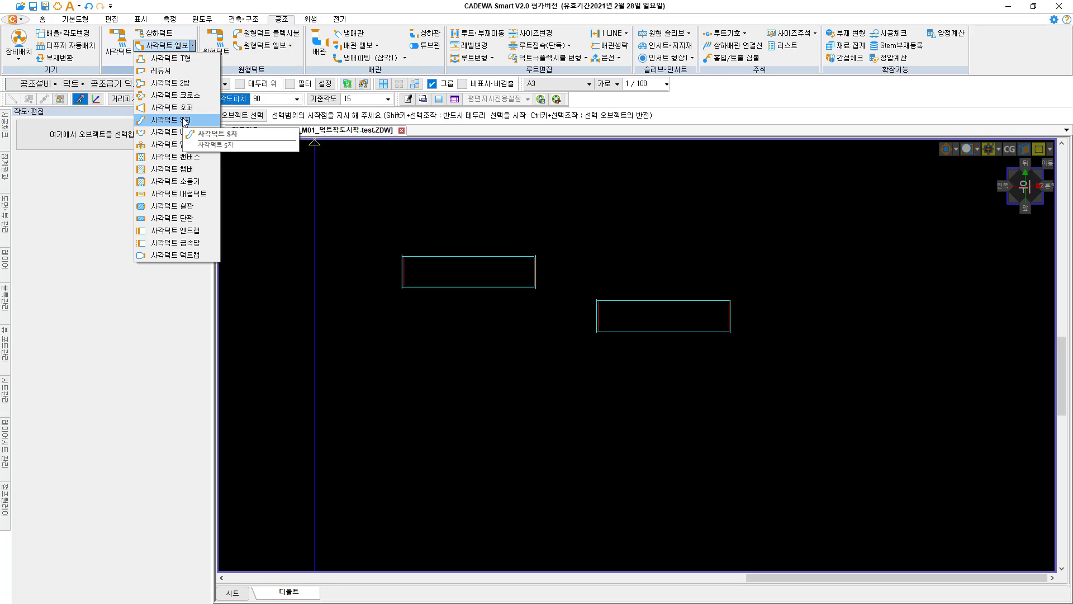
left_click(184, 120)
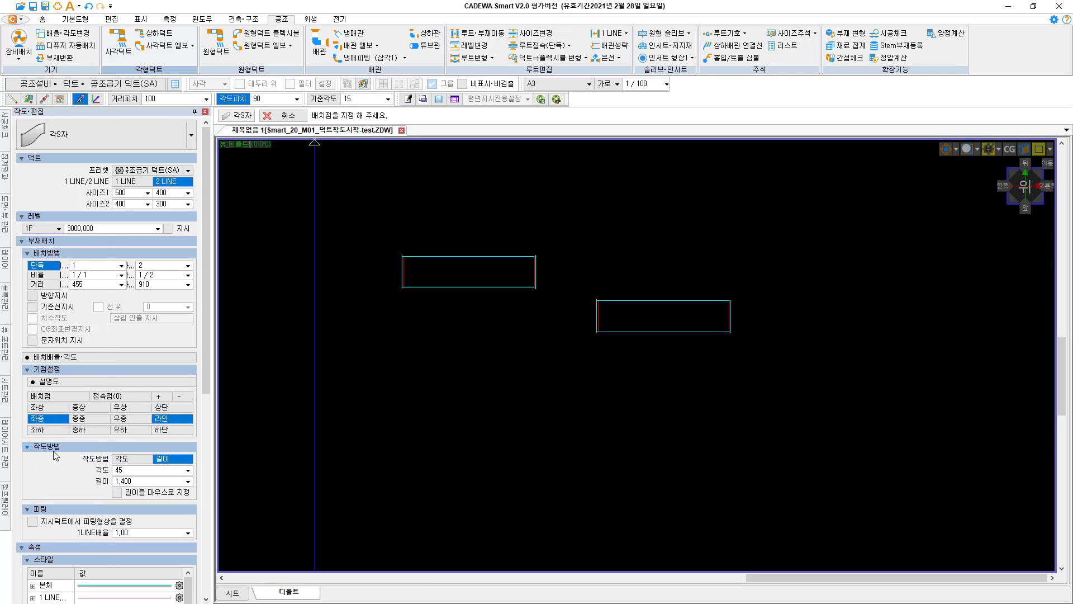
left_click(128, 462)
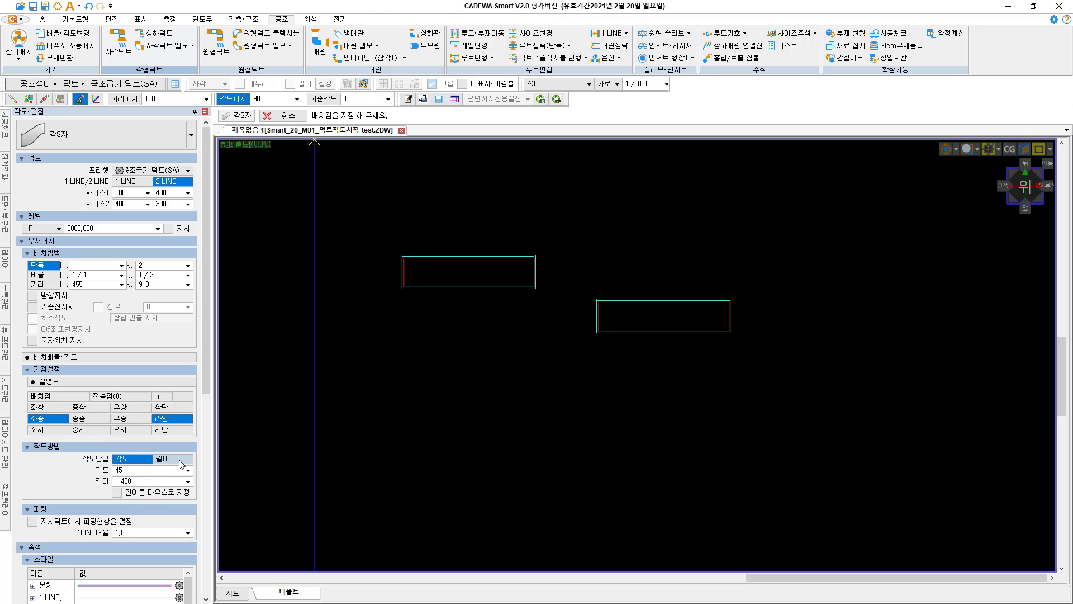
left_click(179, 462)
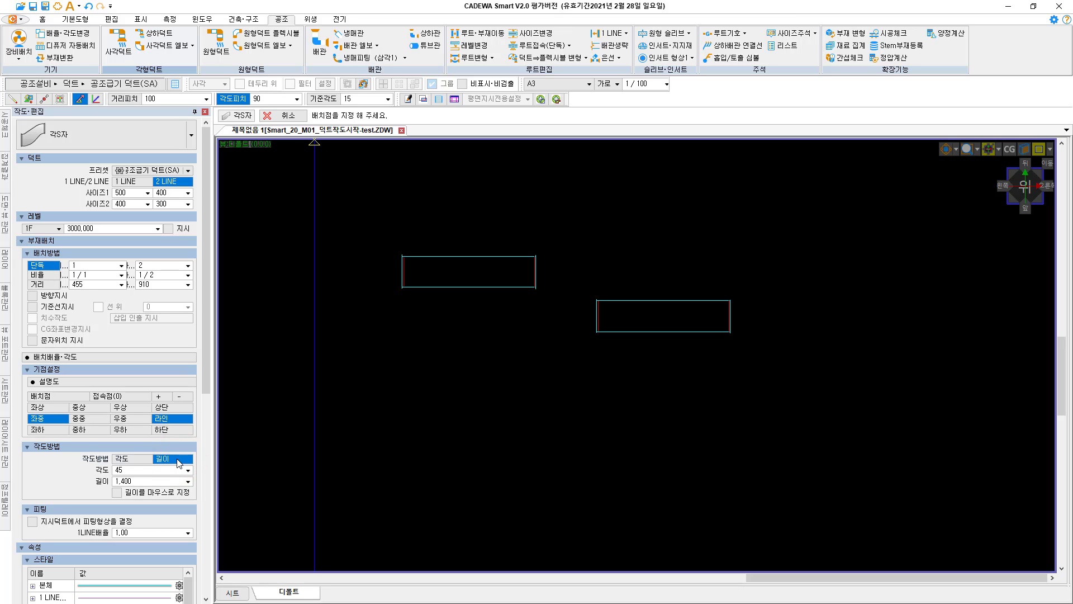
left_click(136, 460)
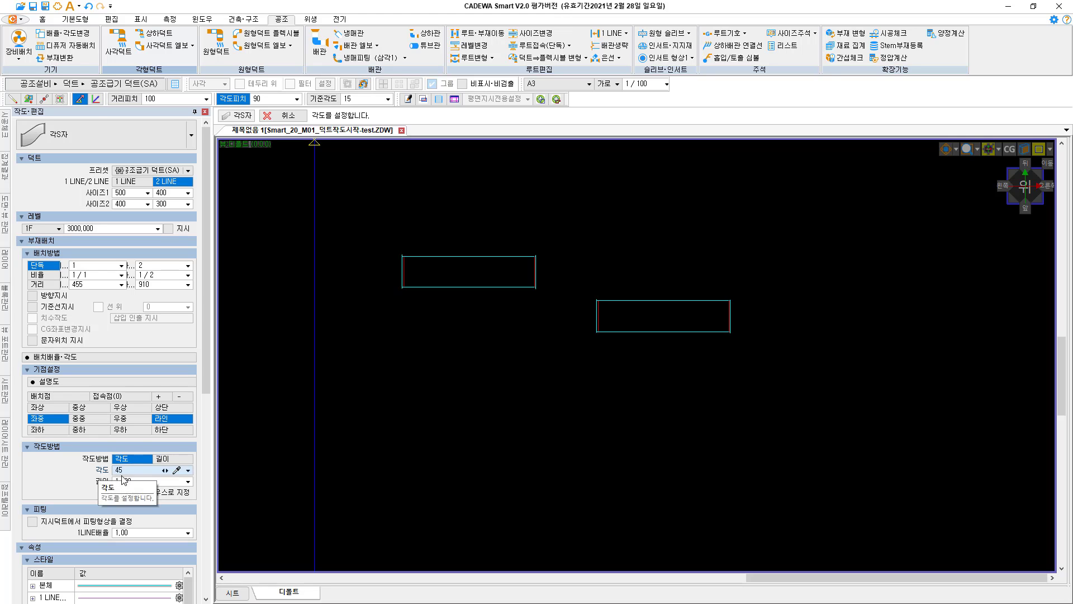
left_click(128, 471)
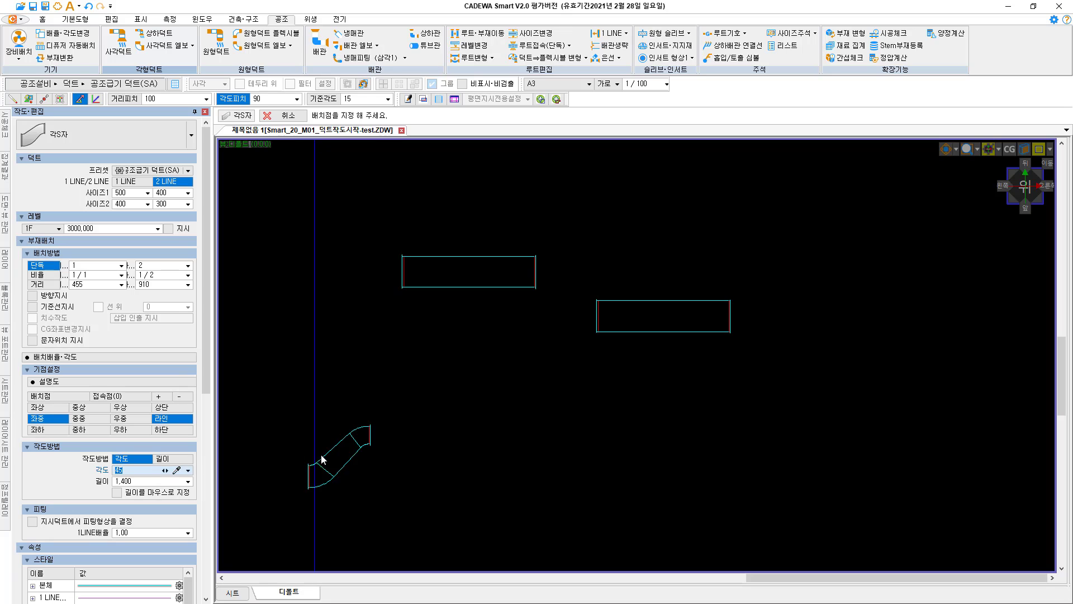
left_click(509, 273)
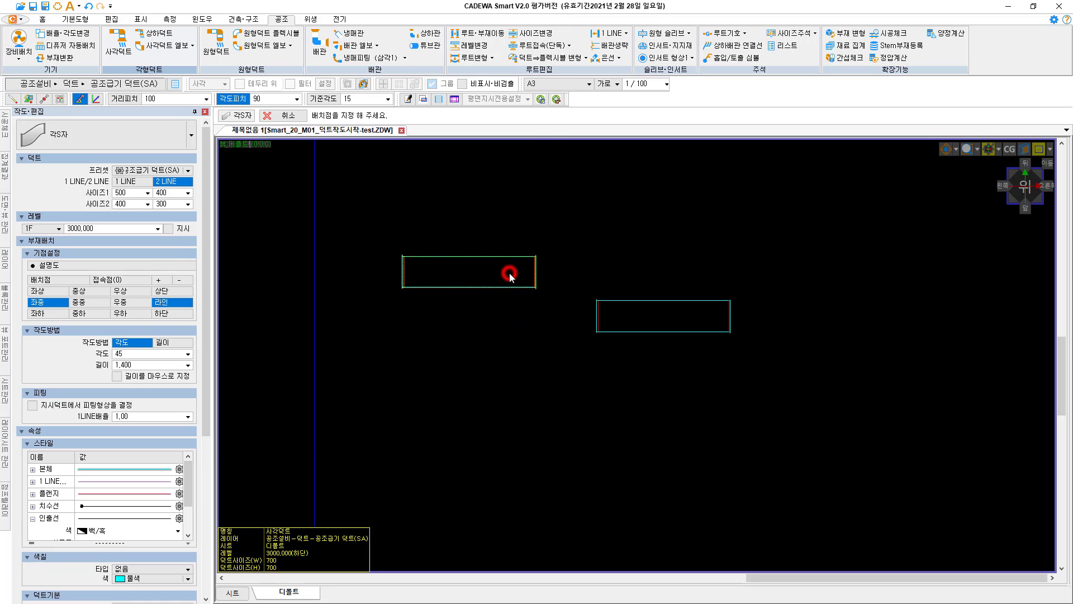
left_click(625, 325)
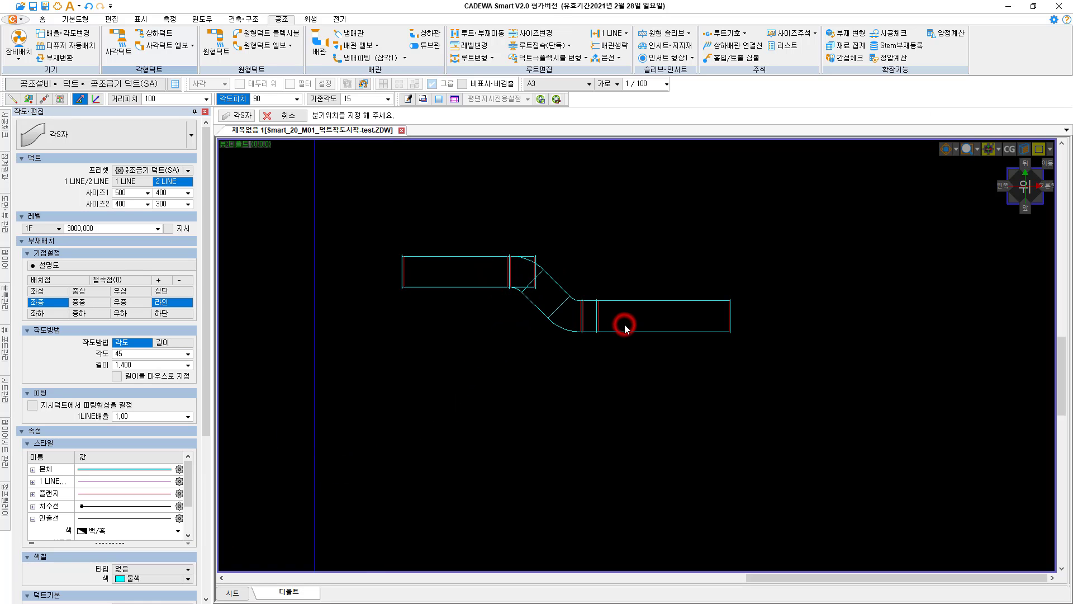
left_click(538, 275)
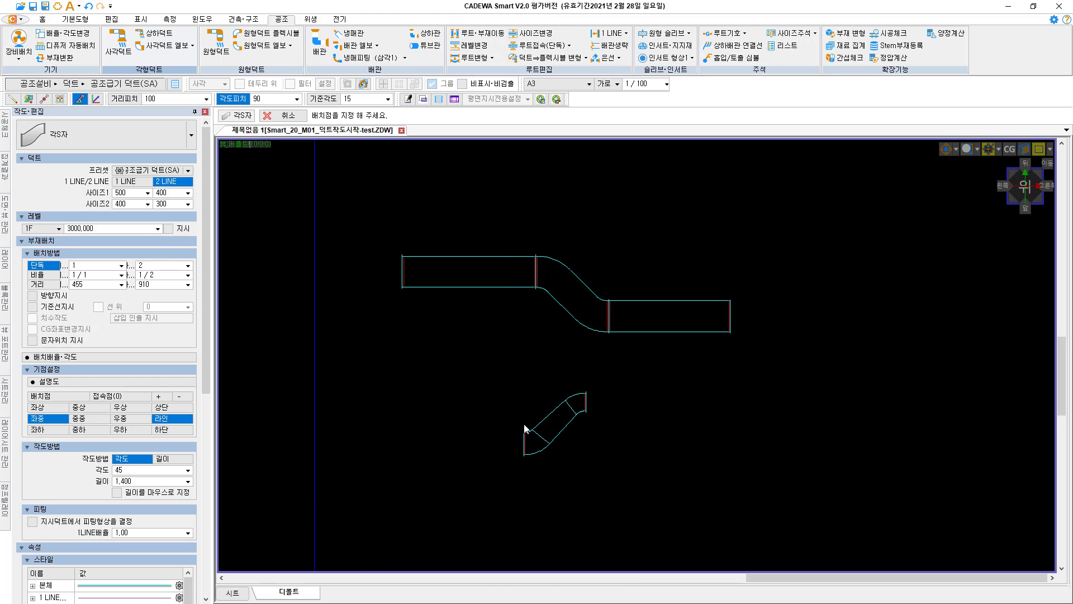
key("Escape")
- Undo the S-duct and reconnect the ducts at 45°, picking the lower duct first and branching at its left end
left_click(499, 395)
key("ctrl+z")
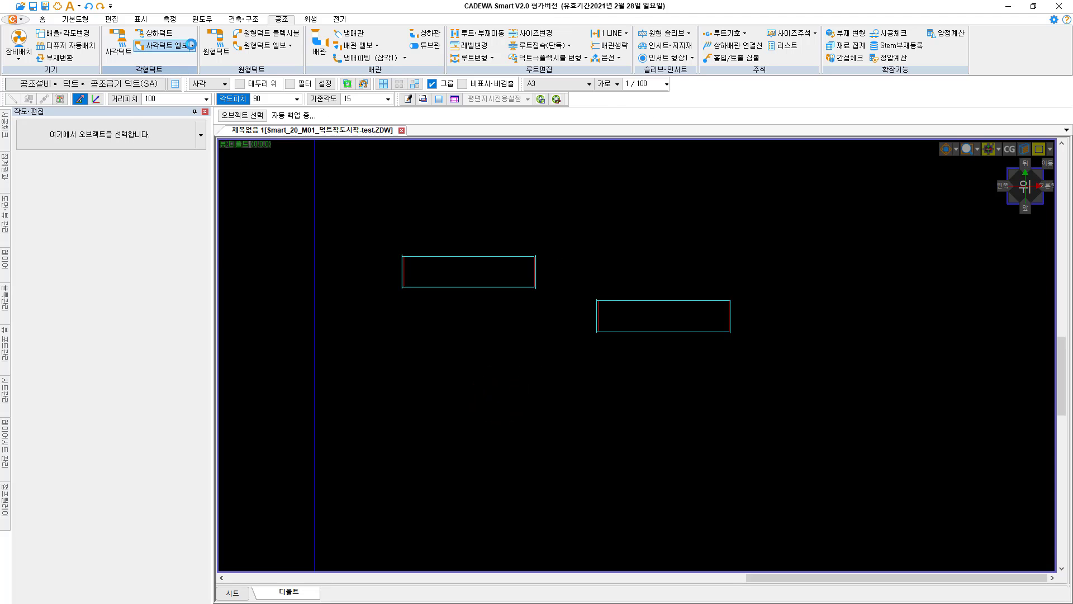
left_click(192, 45)
left_click(185, 120)
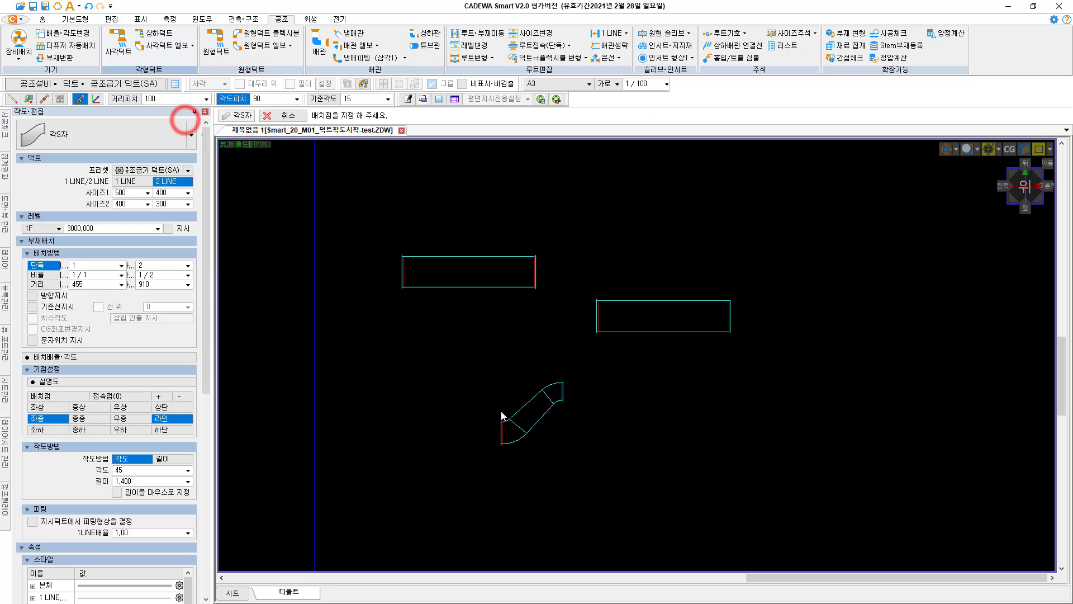
left_click(612, 320)
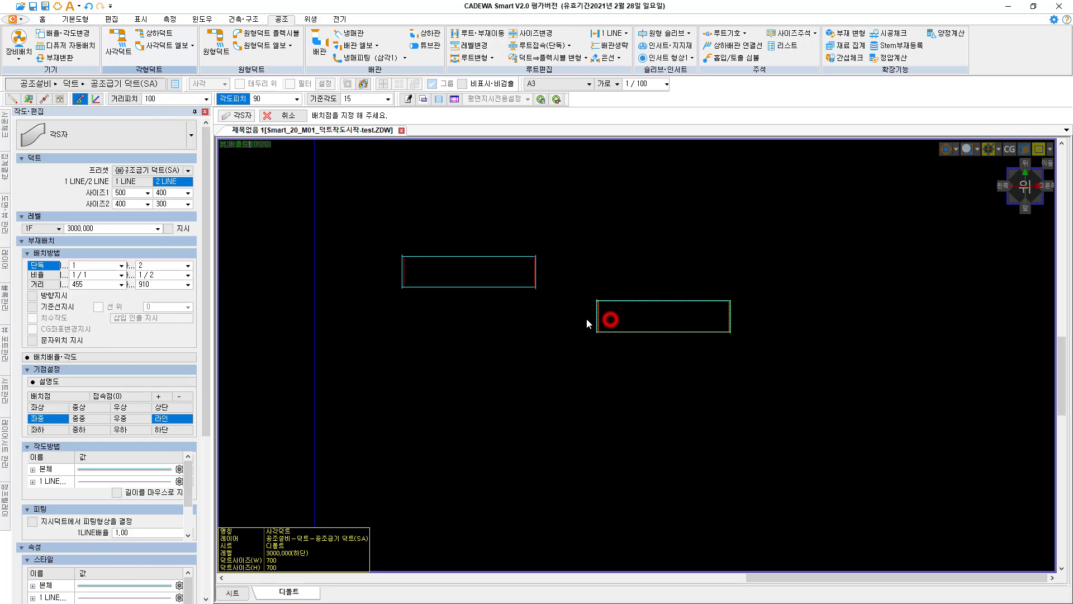
left_click(509, 277)
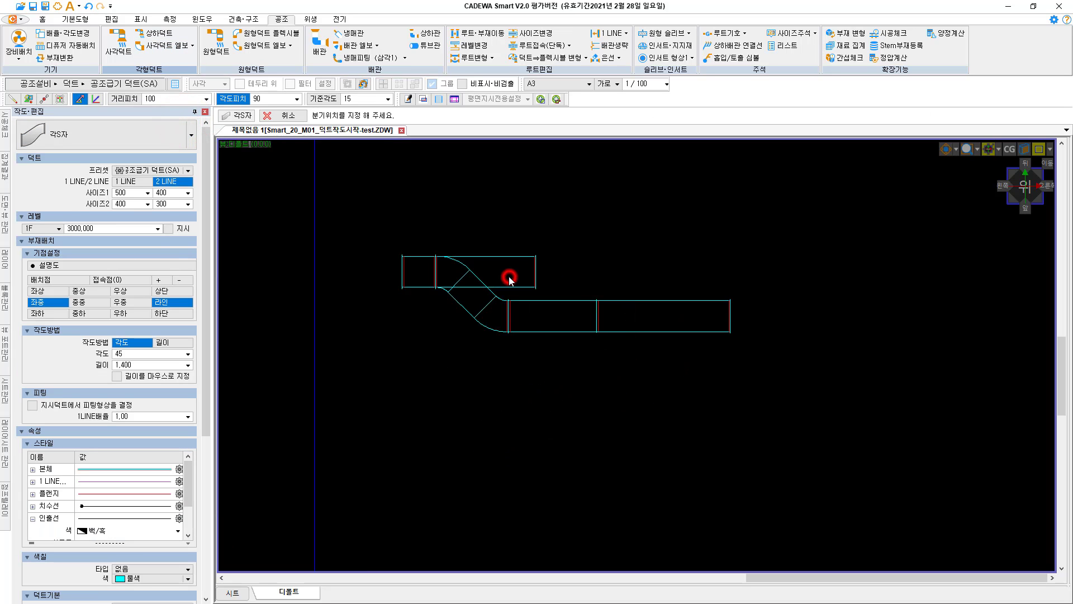
left_click(598, 317)
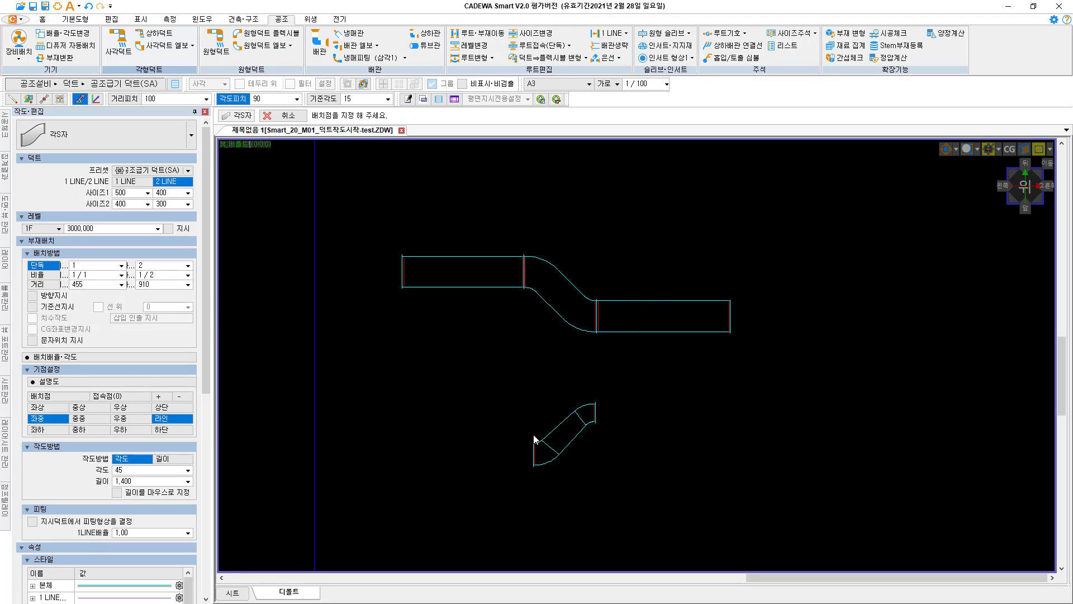
key("Escape")
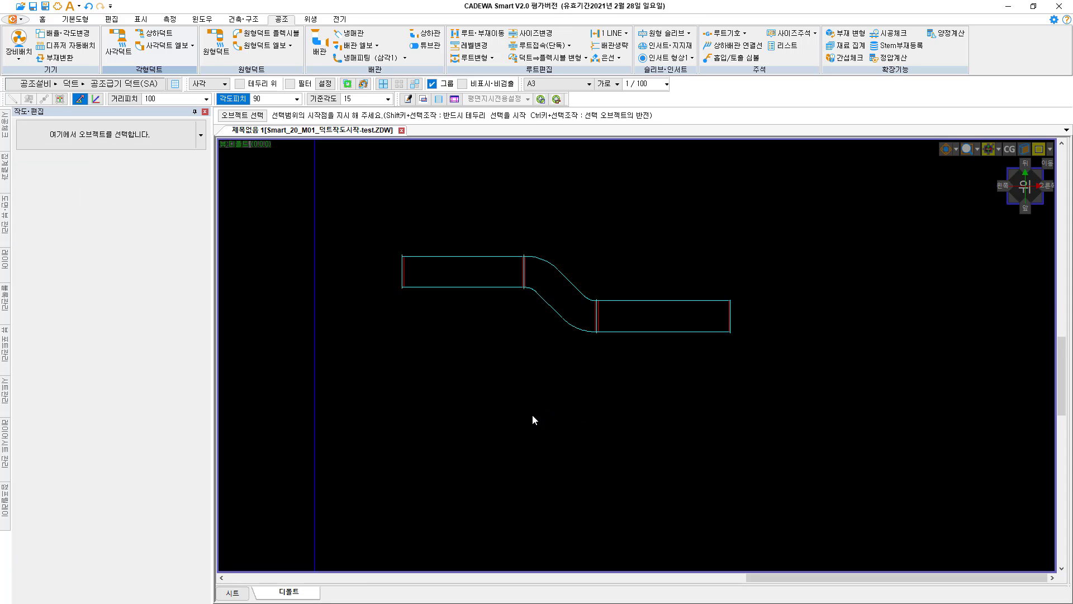
- Undo the S-duct and restart the rectangular S-duct (사각덕트 S자) command with the length (길이) drawing method
key("ctrl+z")
left_click(192, 46)
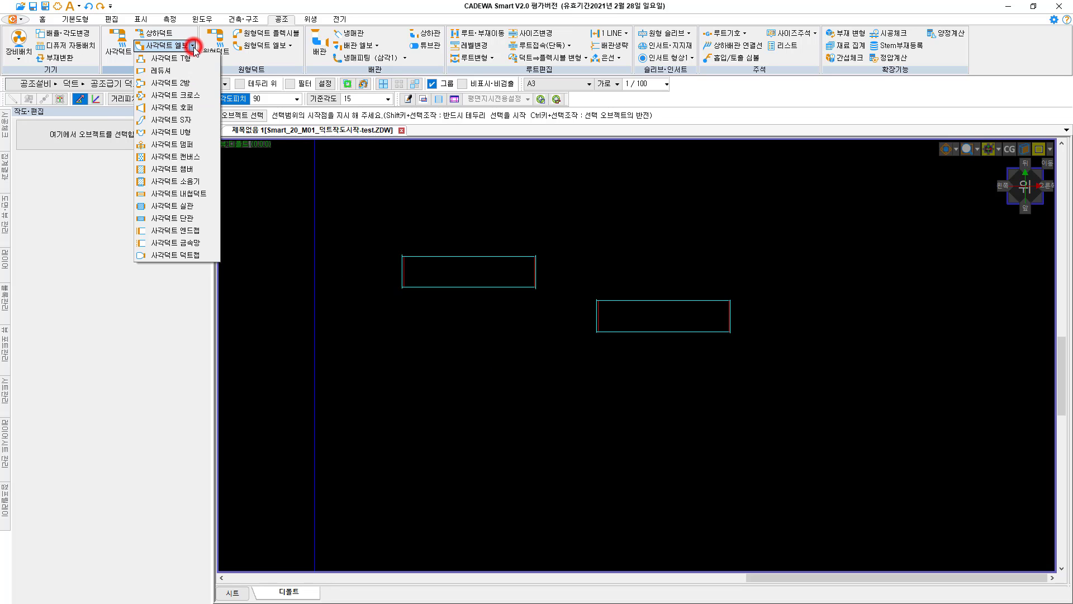
left_click(180, 120)
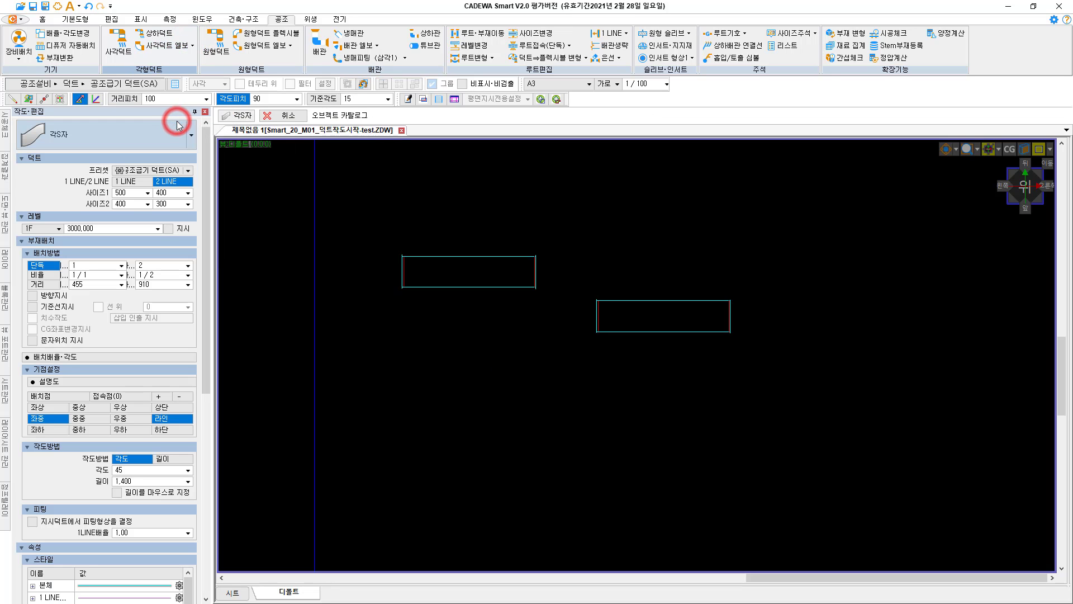
left_click(169, 459)
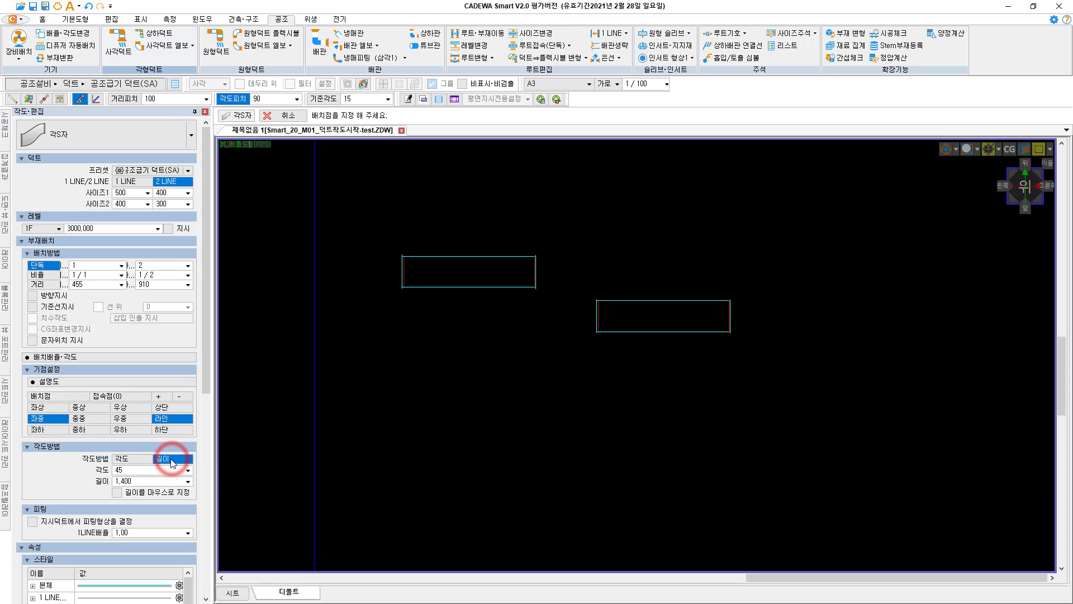
left_click(144, 482)
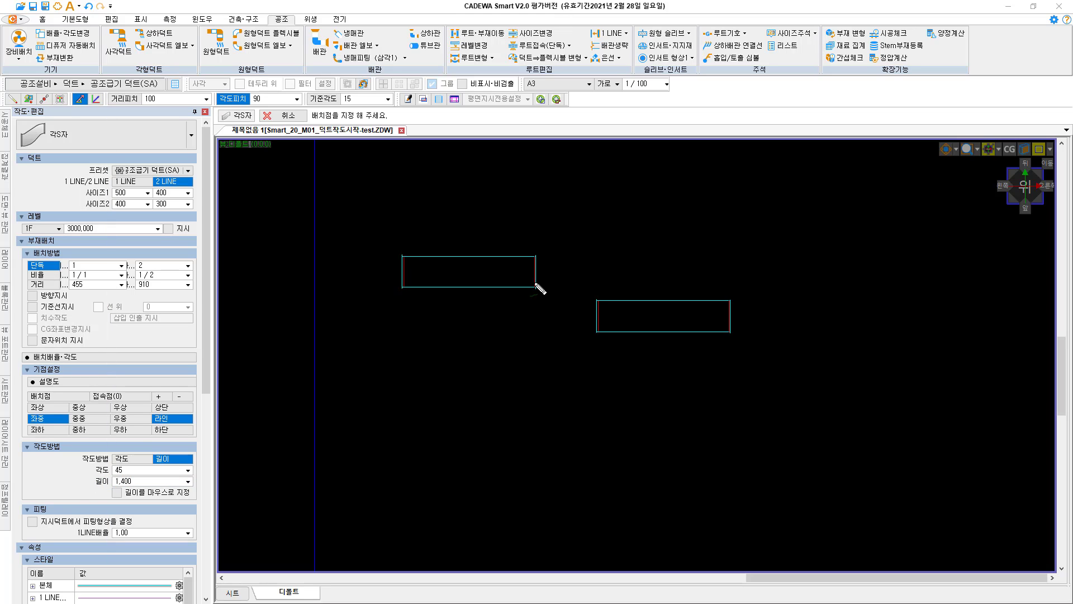
left_click_drag(535, 272, 609, 271)
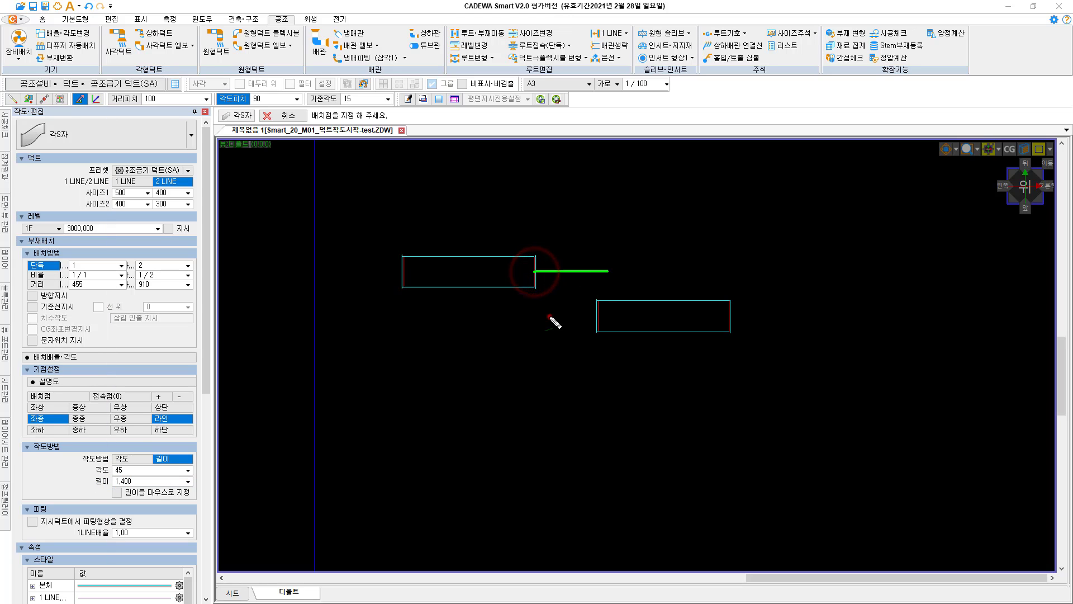
left_click_drag(550, 317, 595, 319)
left_click_drag(575, 268, 569, 330)
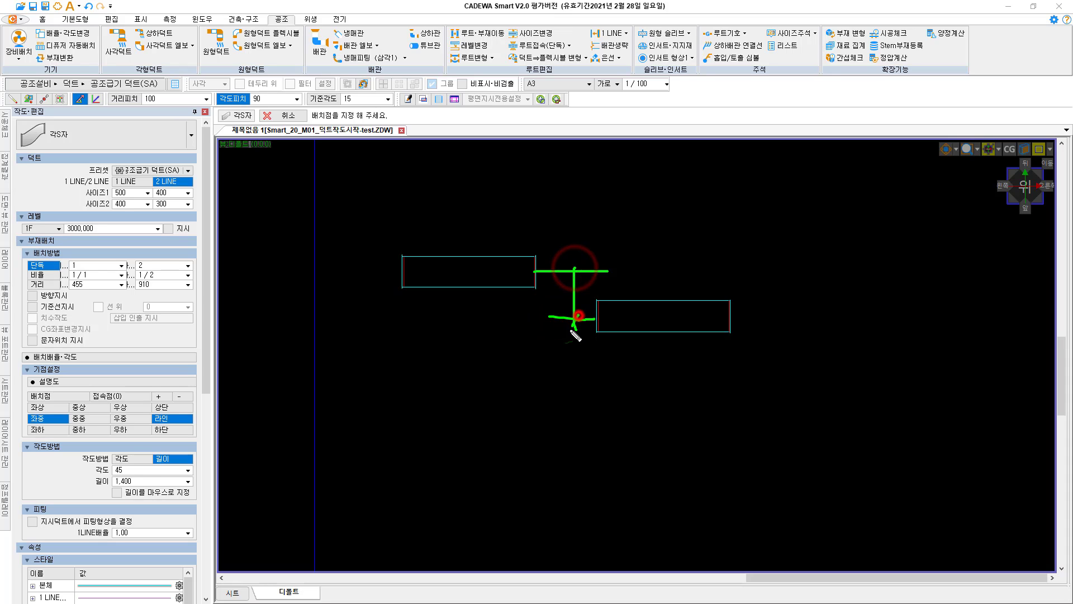
mouse_move(577, 264)
left_mouse_down()
mouse_move(549, 294)
mouse_move(544, 392)
left_mouse_up()
left_click_drag(597, 328, 599, 383)
mouse_move(535, 361)
left_mouse_down()
mouse_move(618, 361)
mouse_move(533, 373)
left_mouse_up()
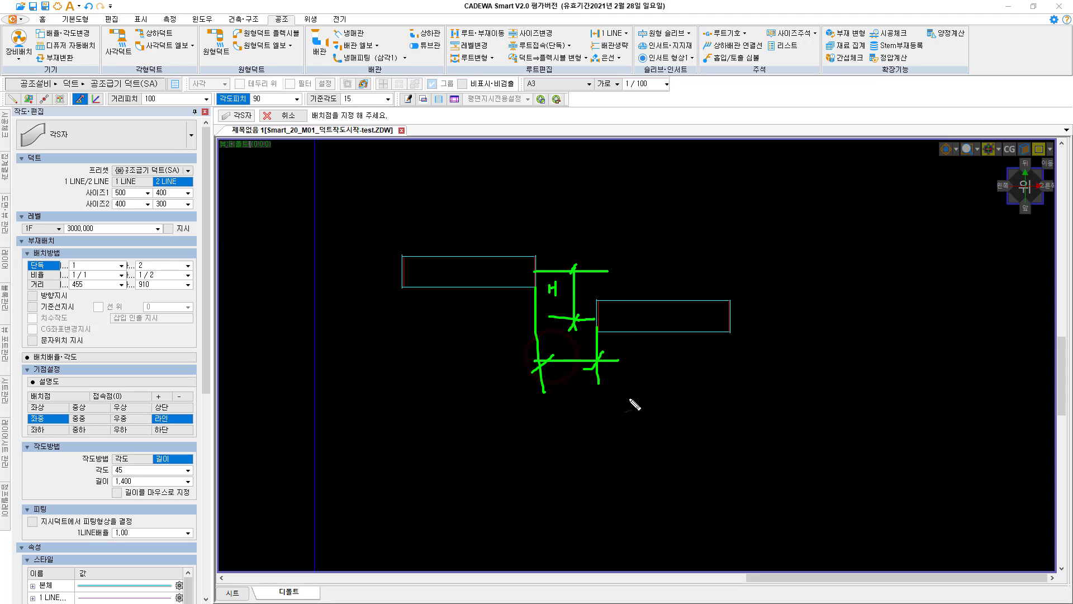
mouse_move(624, 388)
left_mouse_down()
mouse_move(624, 416)
mouse_move(650, 425)
mouse_move(713, 415)
mouse_move(713, 443)
left_mouse_up()
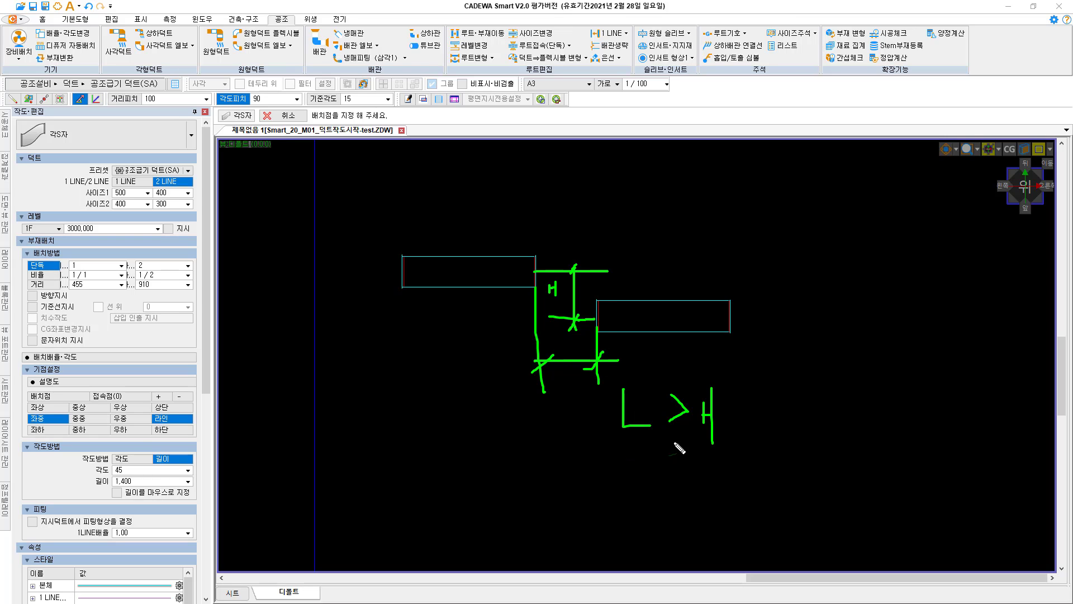
mouse_move(668, 432)
left_mouse_down()
mouse_move(682, 441)
mouse_move(610, 448)
mouse_move(727, 391)
mouse_move(676, 471)
left_mouse_up()
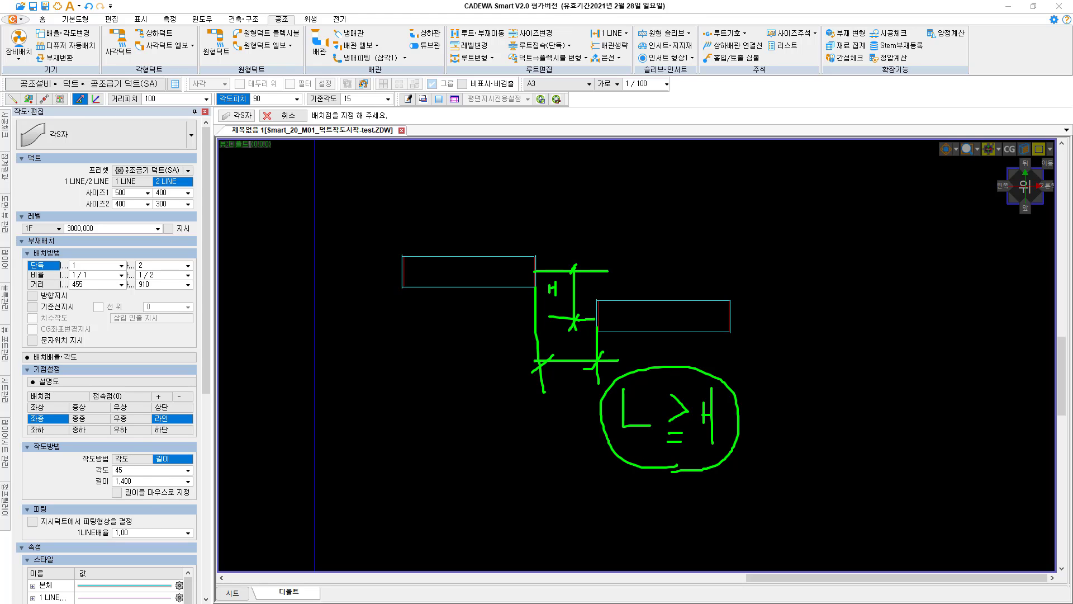
key("Escape")
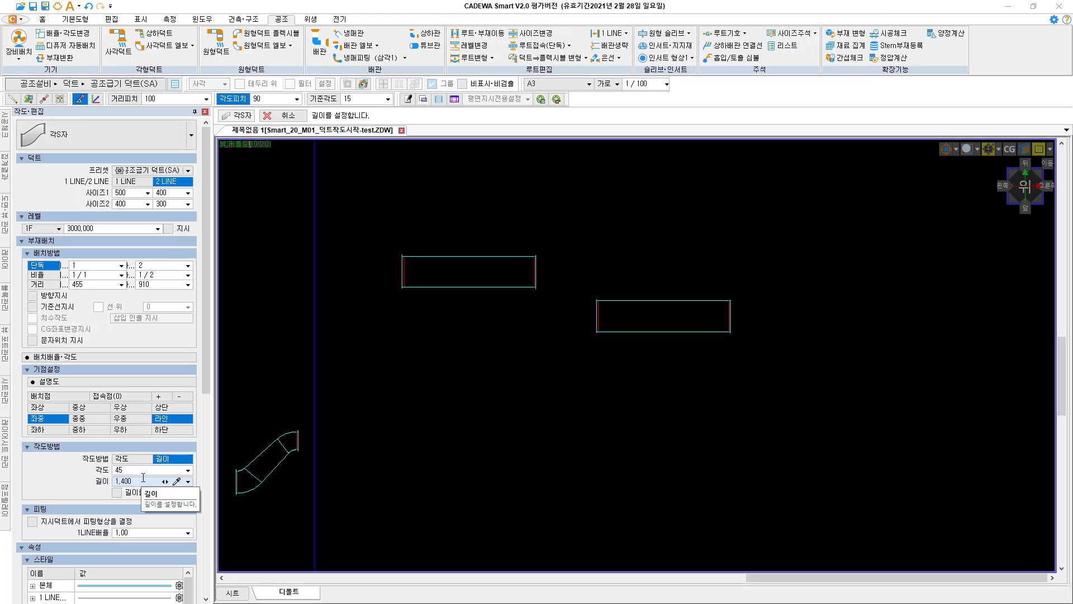
- Connect the upper duct to the lower duct with an S-duct of length 1,500, branching at the upper duct's right end
left_click(504, 276)
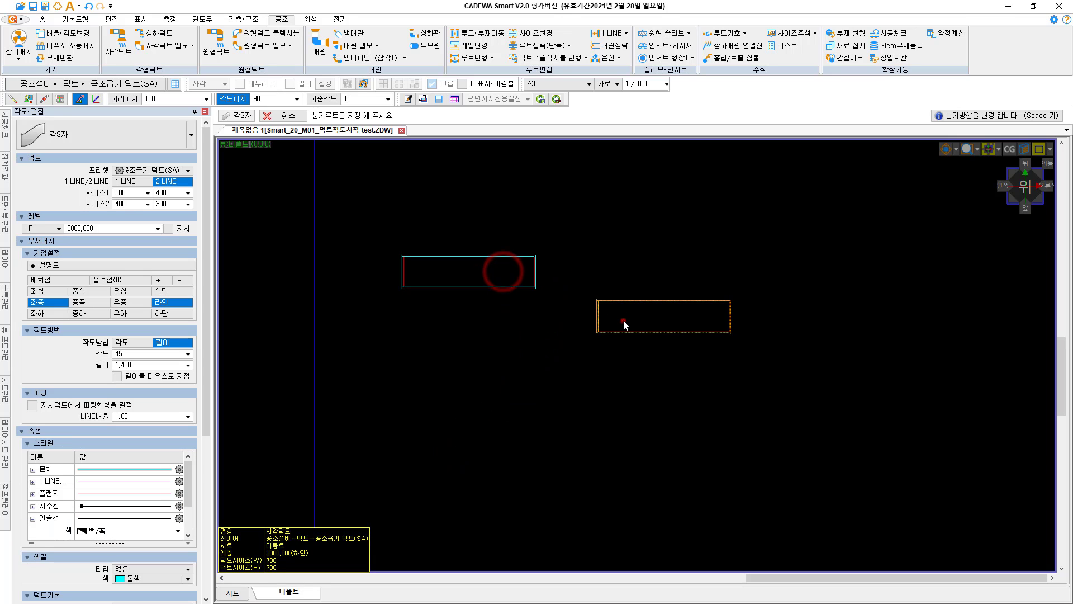
left_click(623, 320)
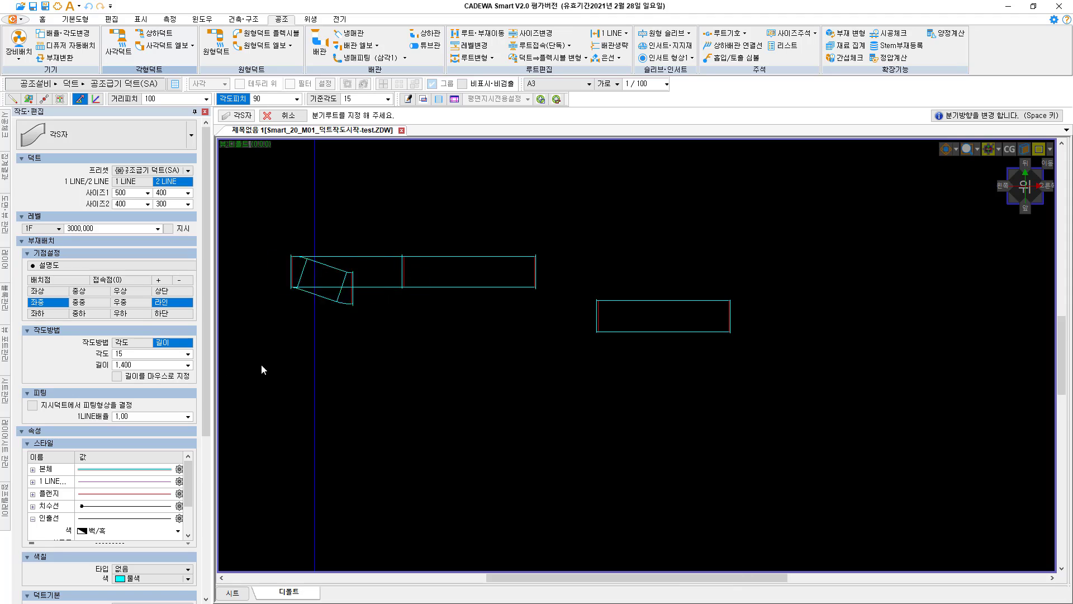
left_click(144, 365)
type("1,5")
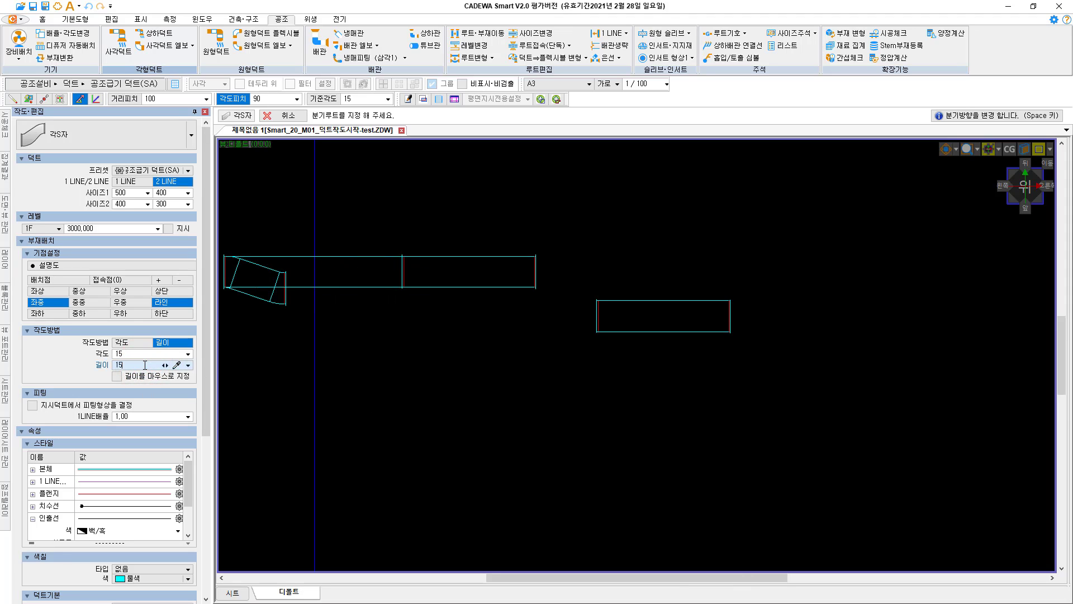
type("00")
key("Return")
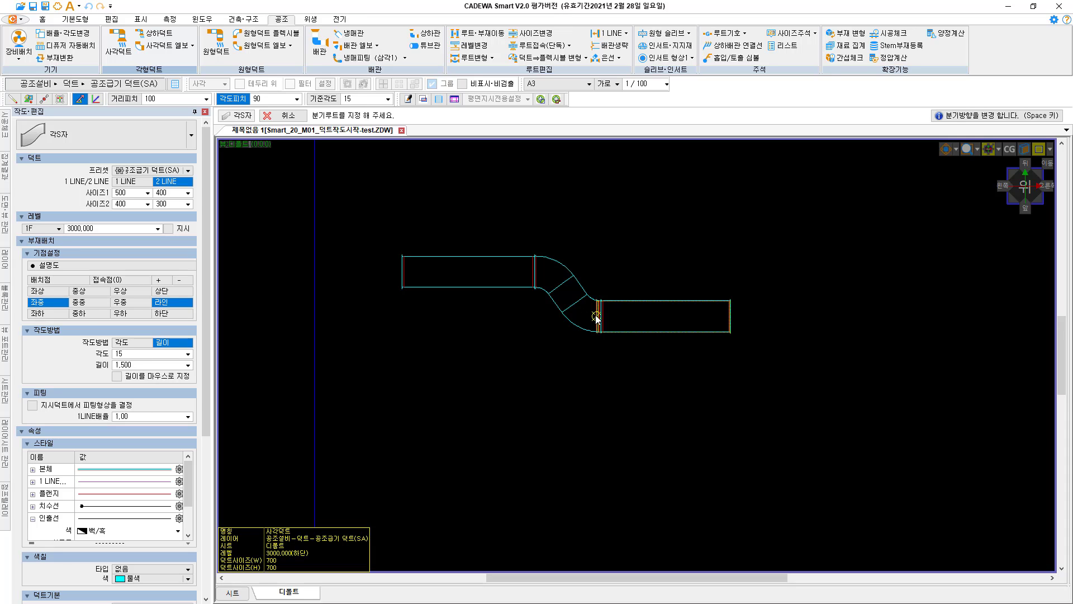
left_click(596, 318)
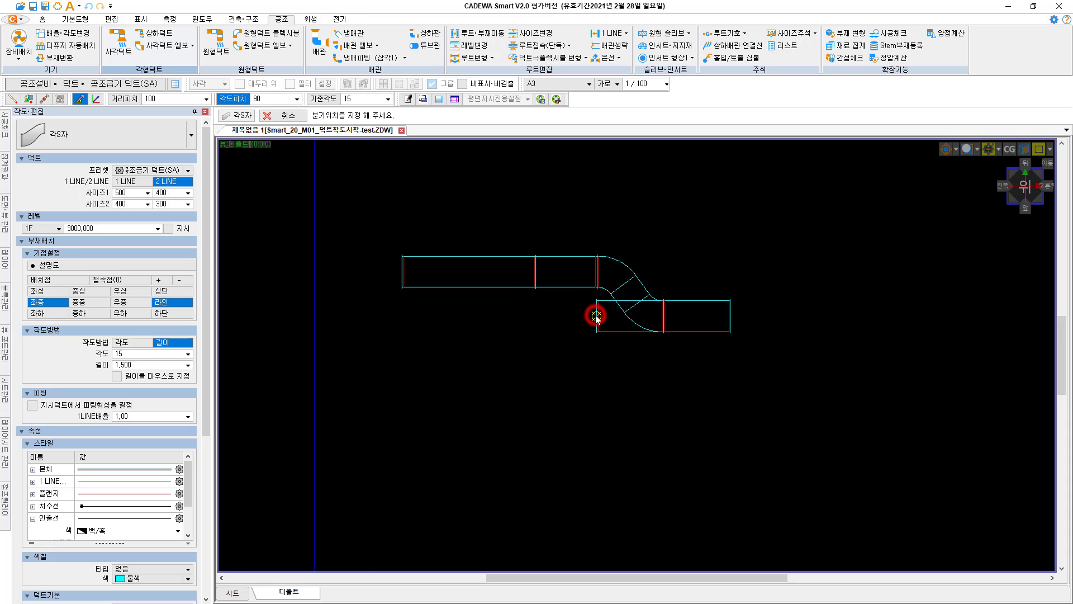
left_click(539, 273)
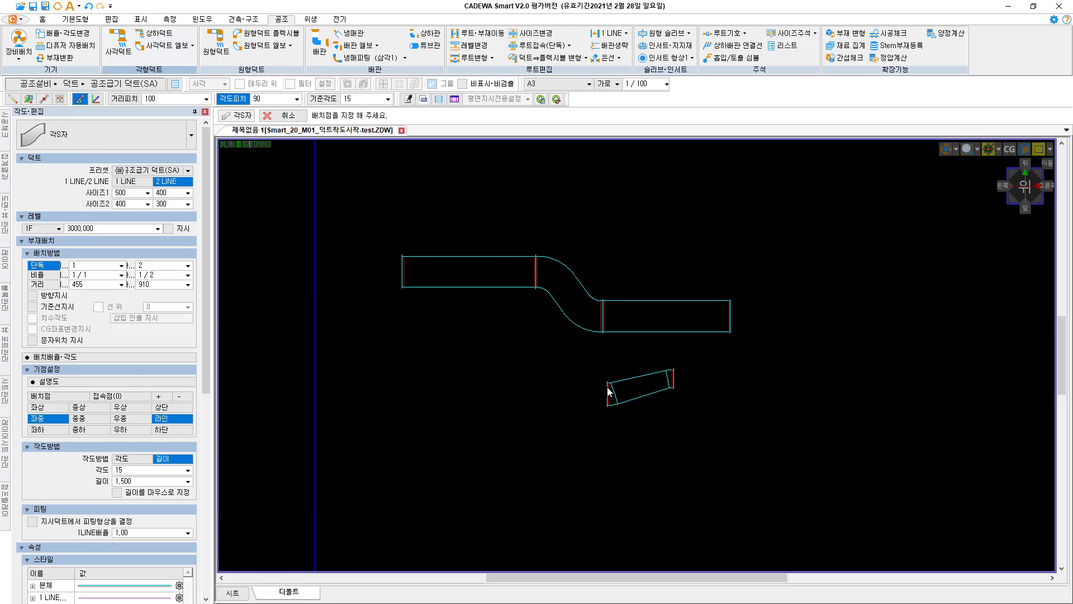
key("Escape")
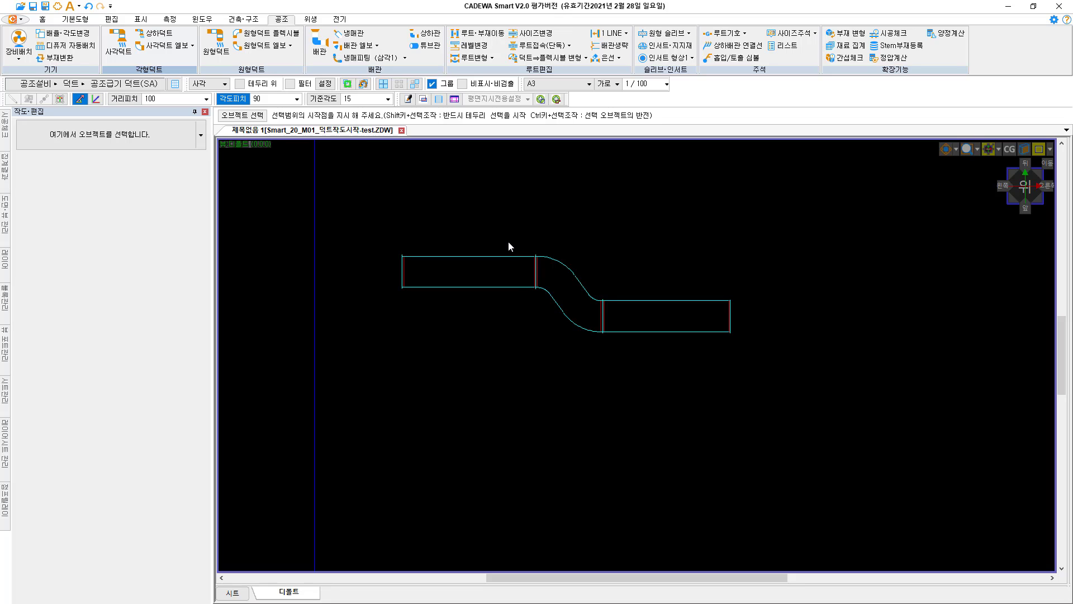
- Undo the S-duct and restart the command with the 중중 base point and mouse-specified length (길이를 마우스로 지정) enabled
key("ctrl+z")
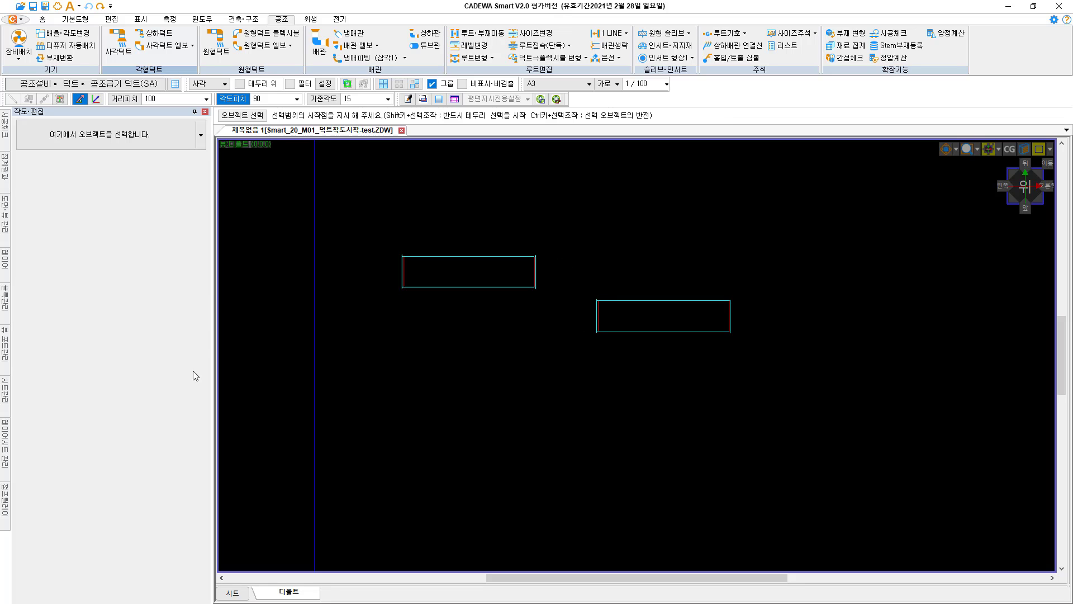
mouse_move(564, 408)
left_mouse_down()
mouse_move(596, 381)
mouse_move(553, 346)
mouse_move(545, 358)
left_mouse_up()
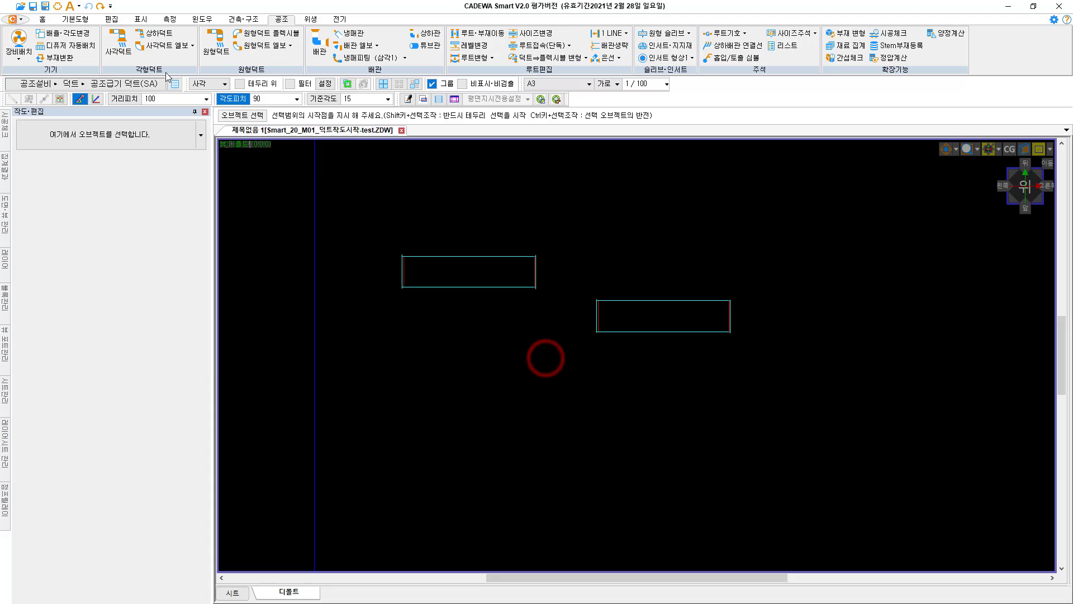
left_click(192, 45)
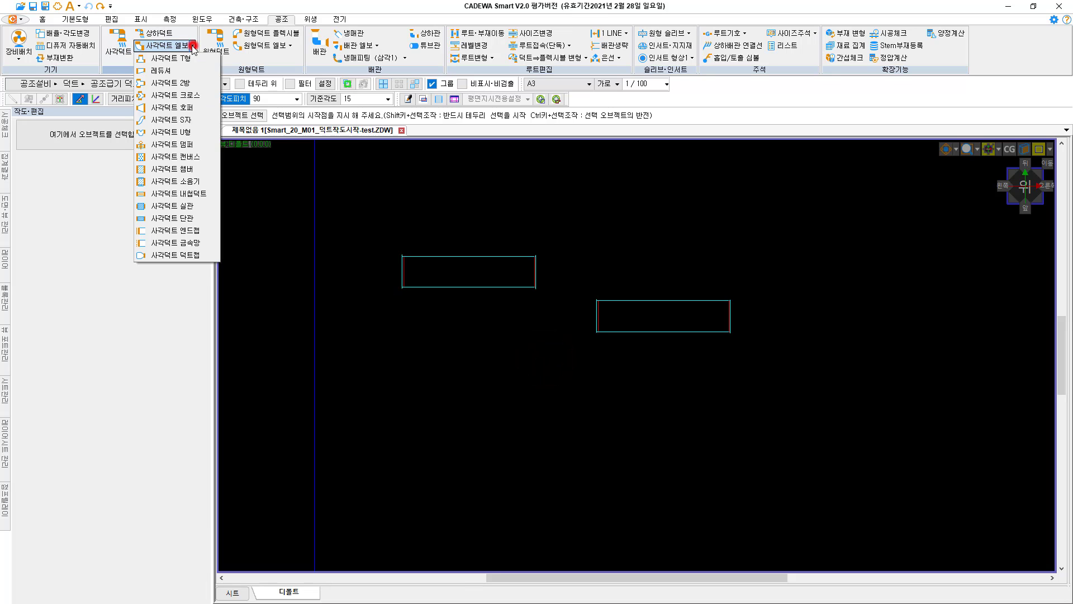
left_click(168, 119)
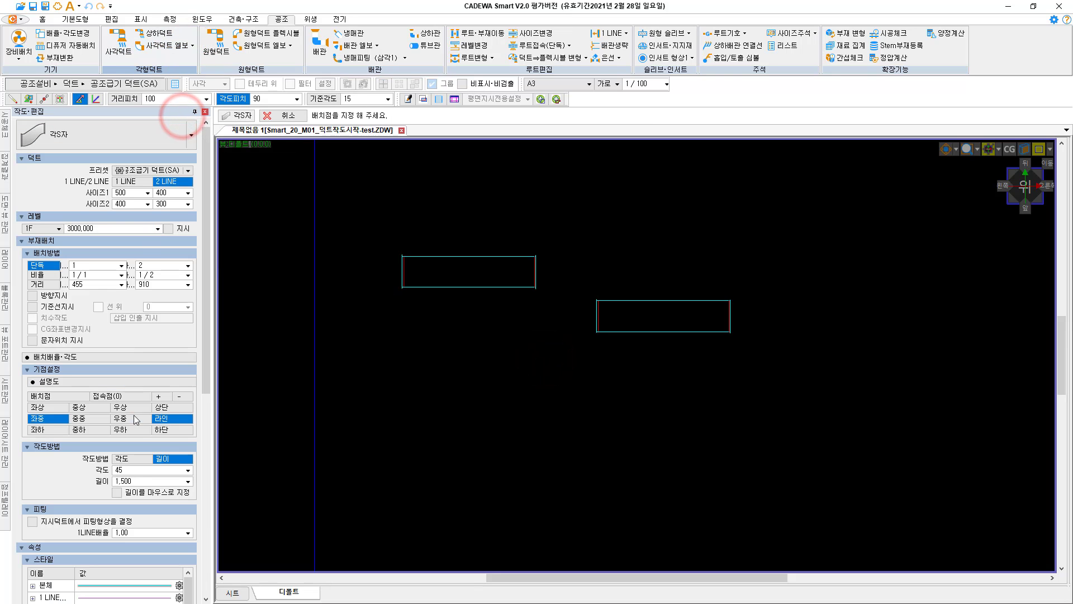
left_click(84, 419)
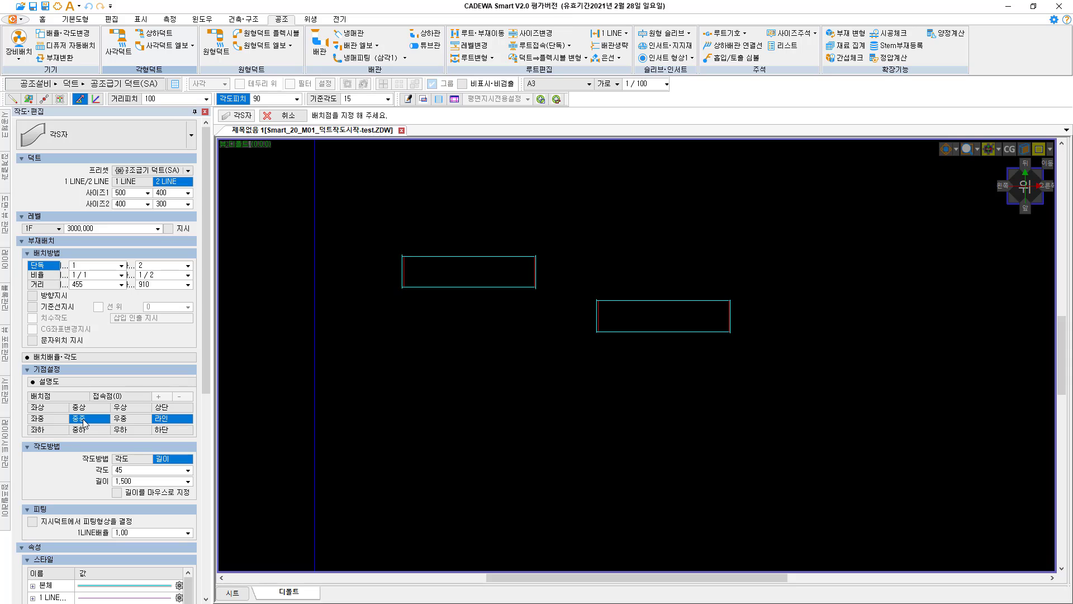
left_click(118, 493)
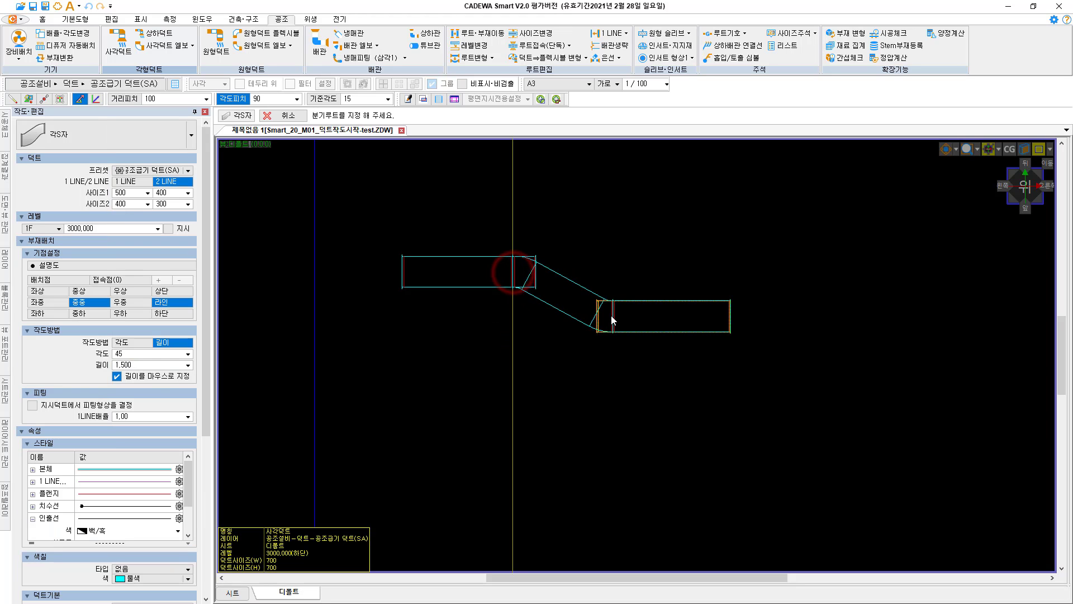
- Connect the ducts with an S-duct spanning from just inside the upper duct's right end to the lower duct's left end
left_click(611, 315)
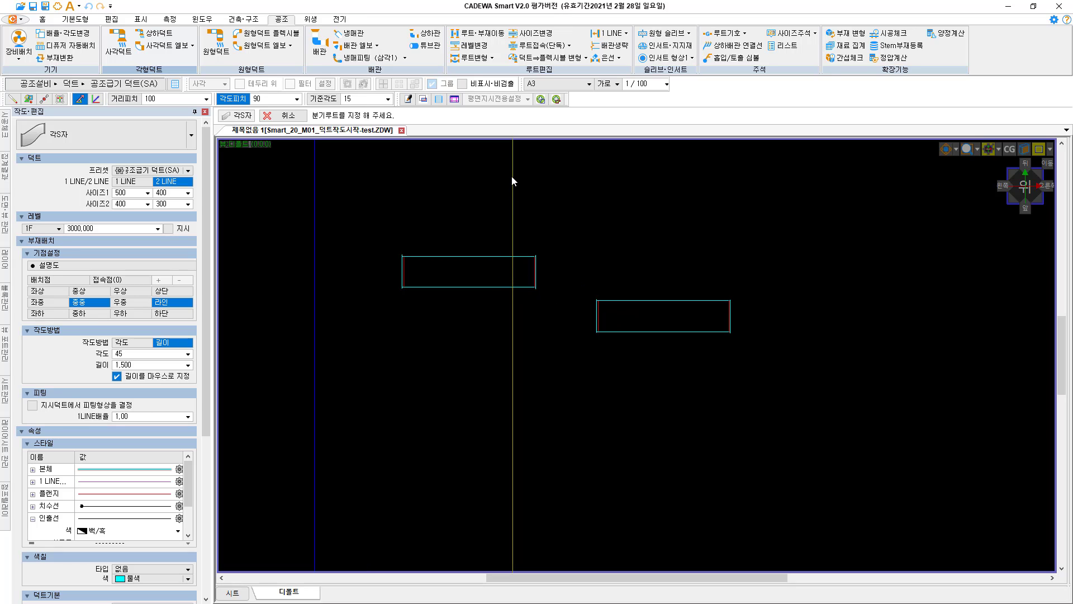
left_click(597, 317)
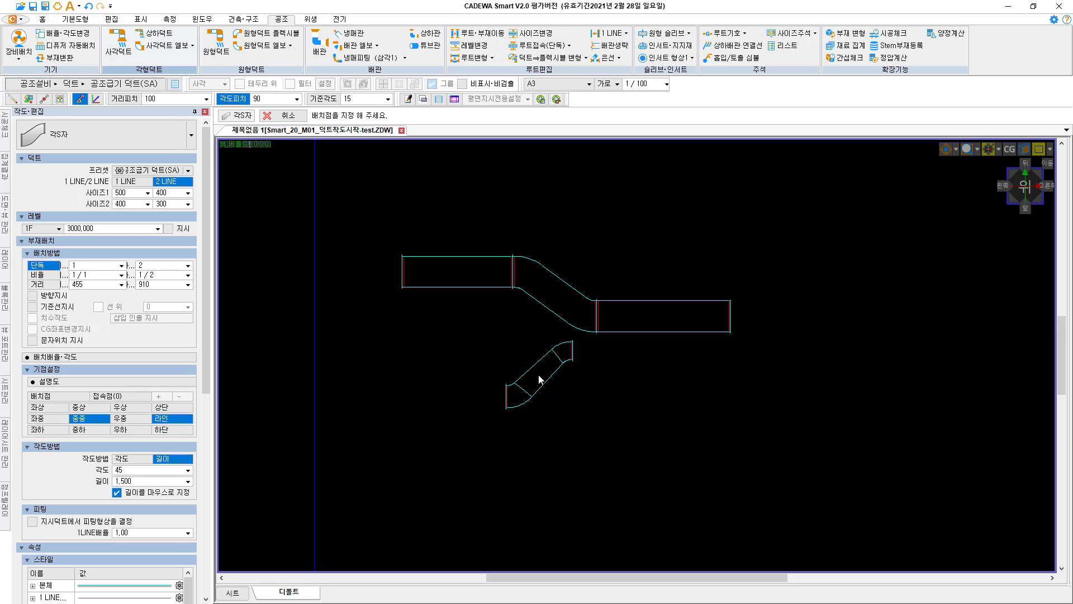
key("Escape")
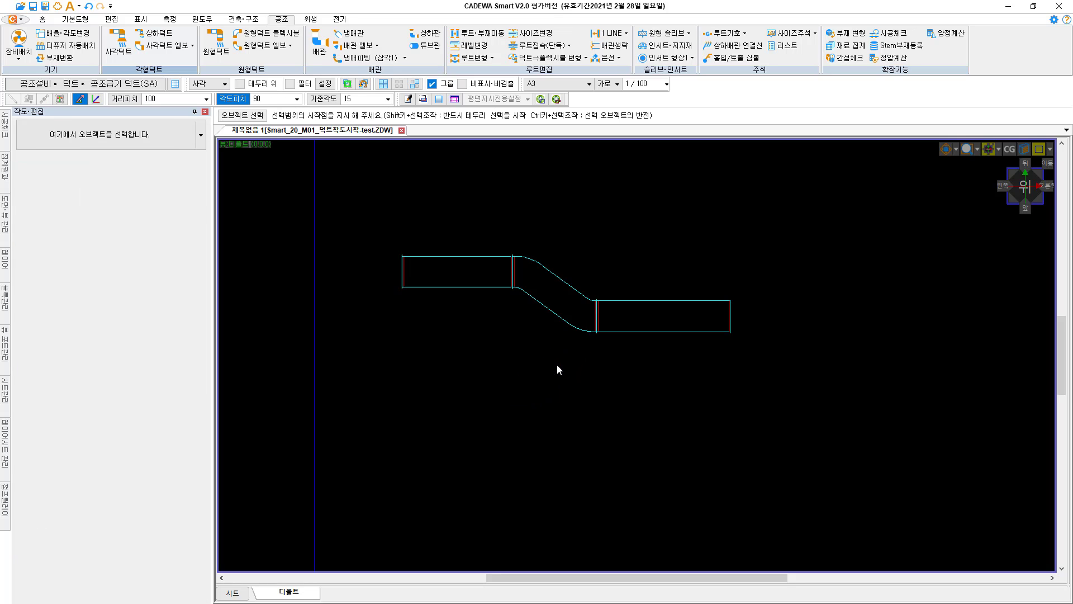
- Undo the S-duct and reconnect from the upper duct's right end to a point just inside the lower duct's left end
key("ctrl+z")
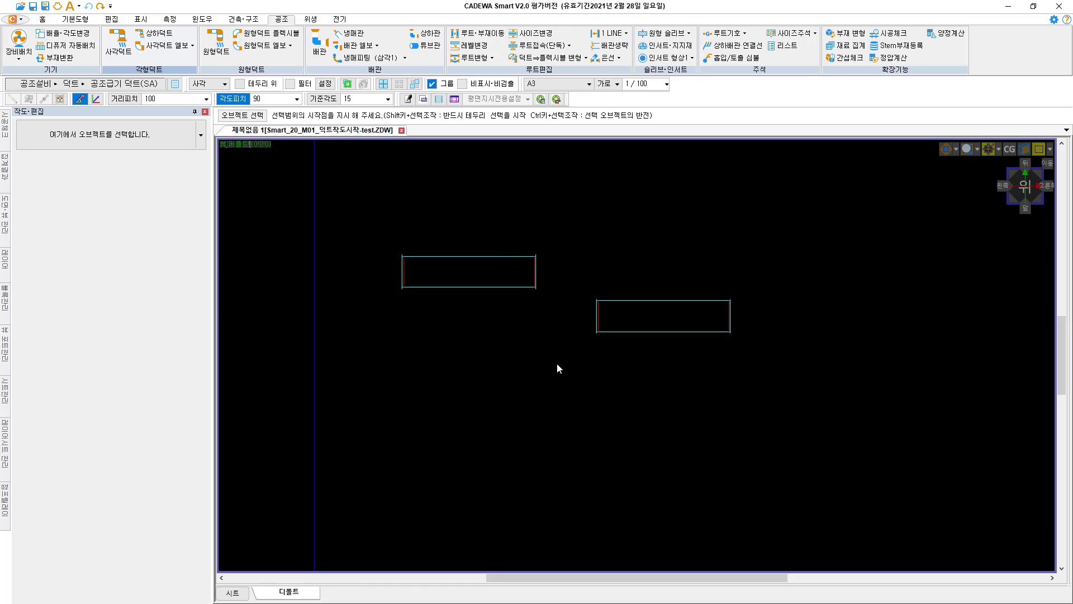
left_click(192, 45)
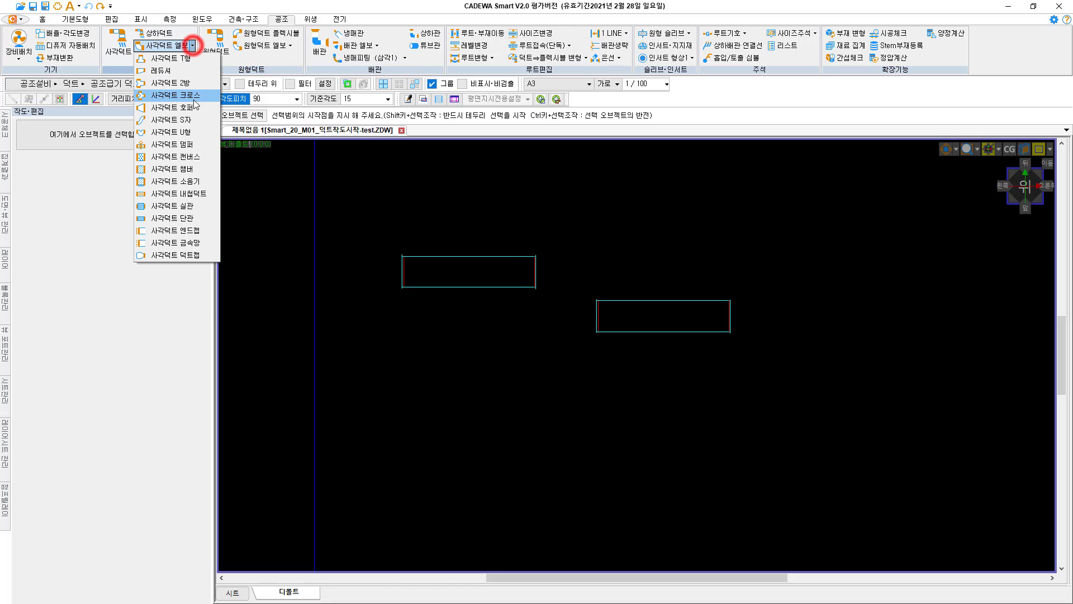
left_click(183, 120)
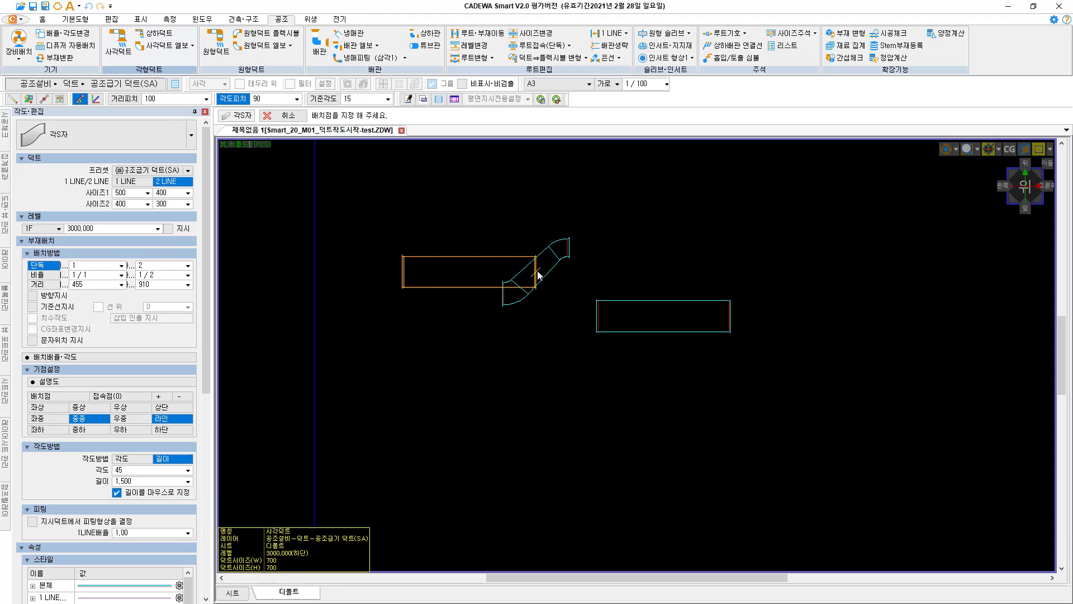
left_click(540, 275)
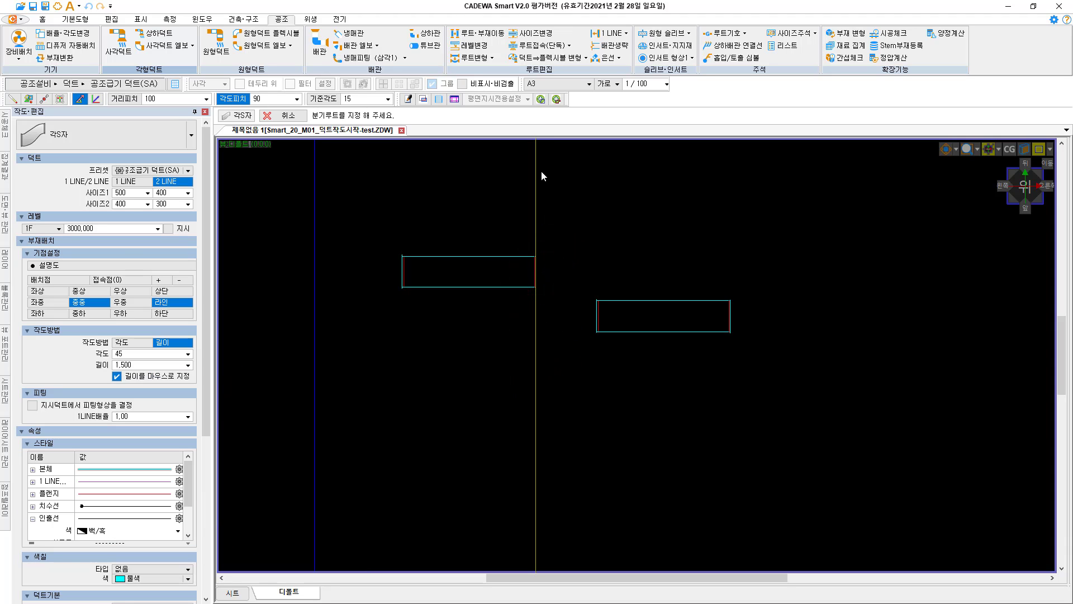
left_click(597, 317)
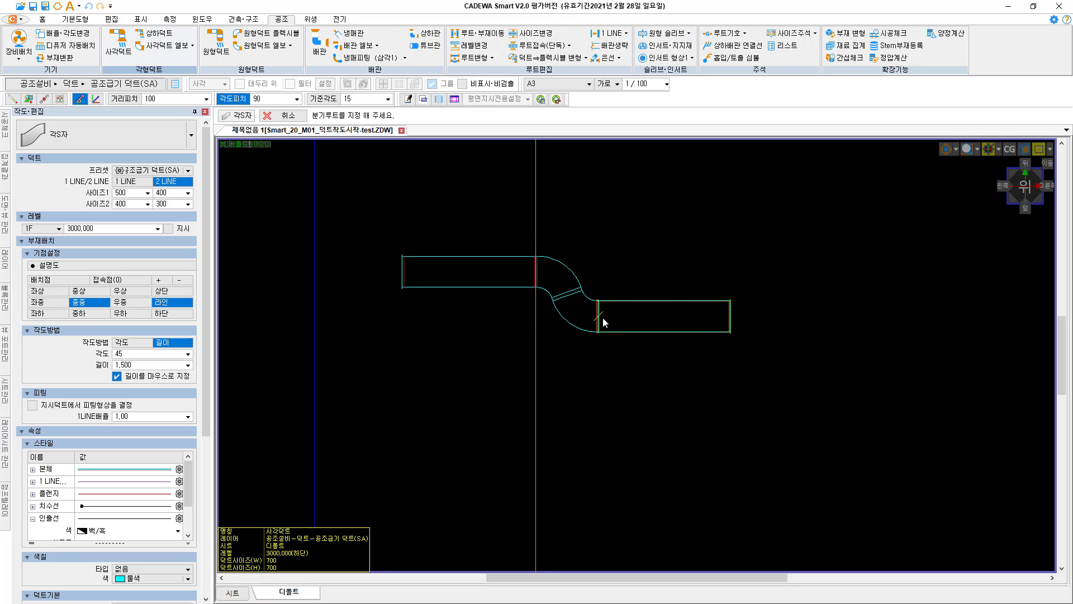
left_click(605, 322)
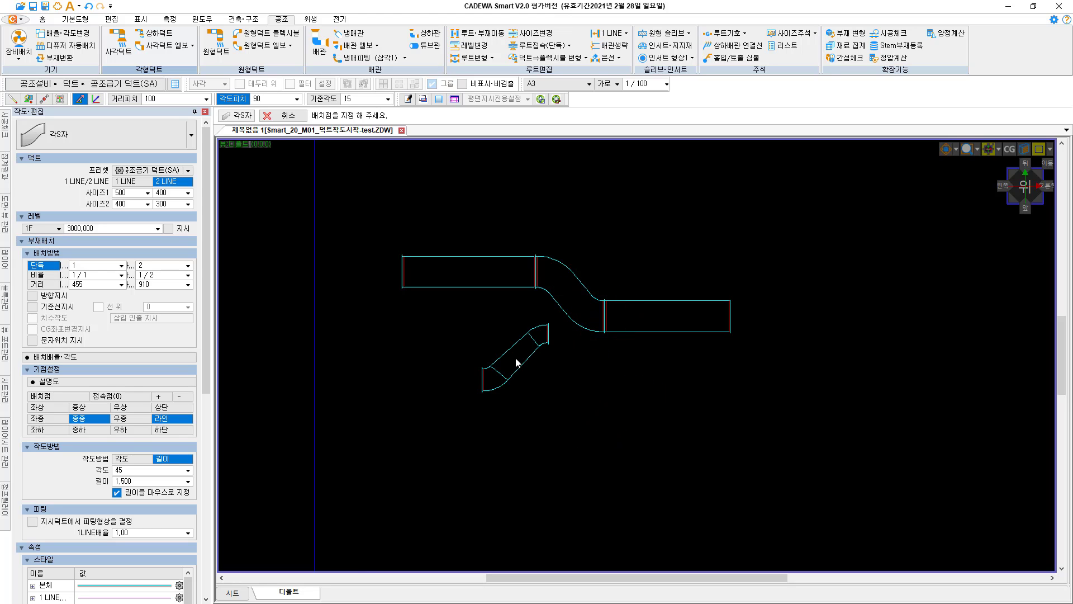
key("Escape")
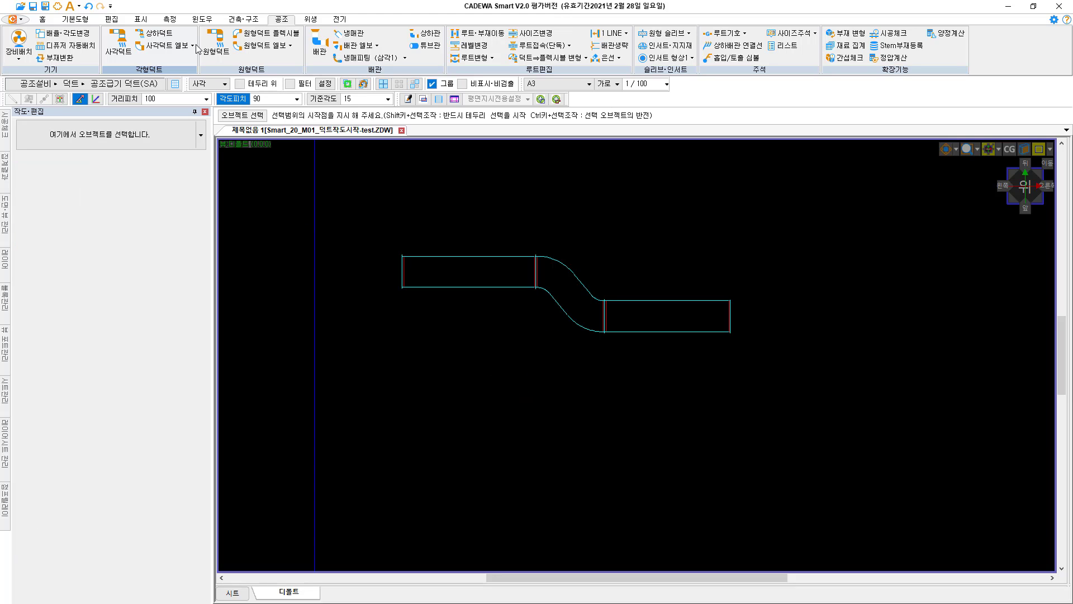
- Undo the last S-duct and restart the rectangular S-duct command using the angle (각도) drawing method at 45
left_click(507, 320)
left_click(465, 358)
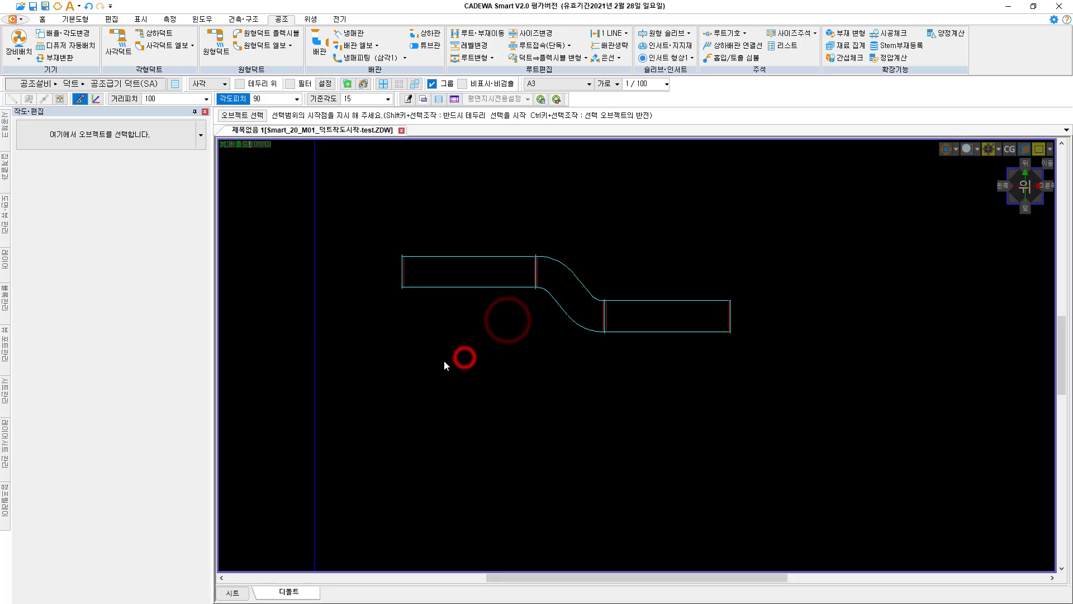
key("ctrl+z")
left_click(191, 45)
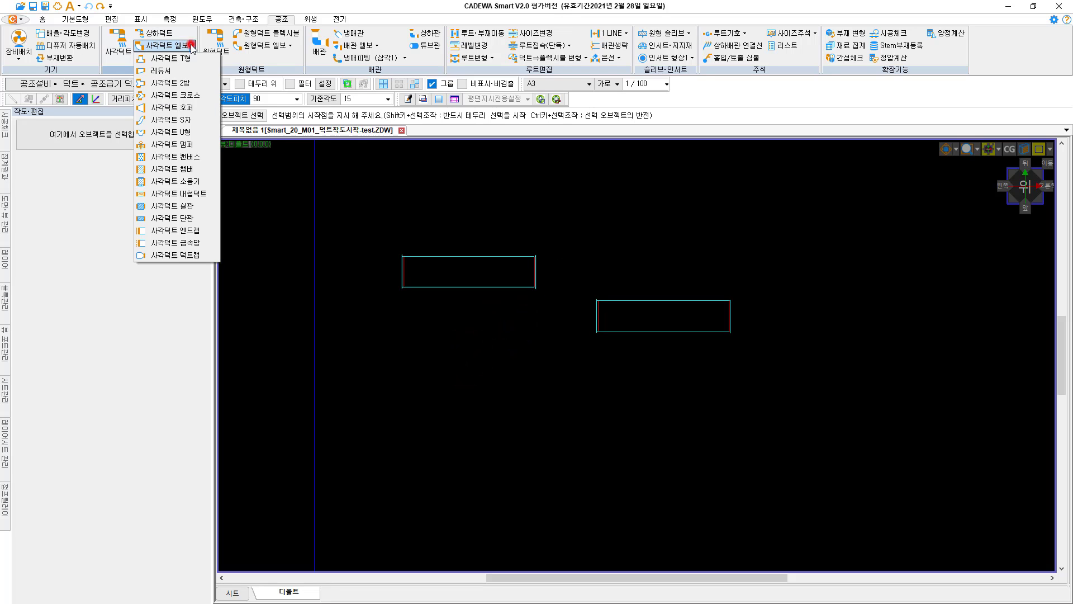
left_click(178, 120)
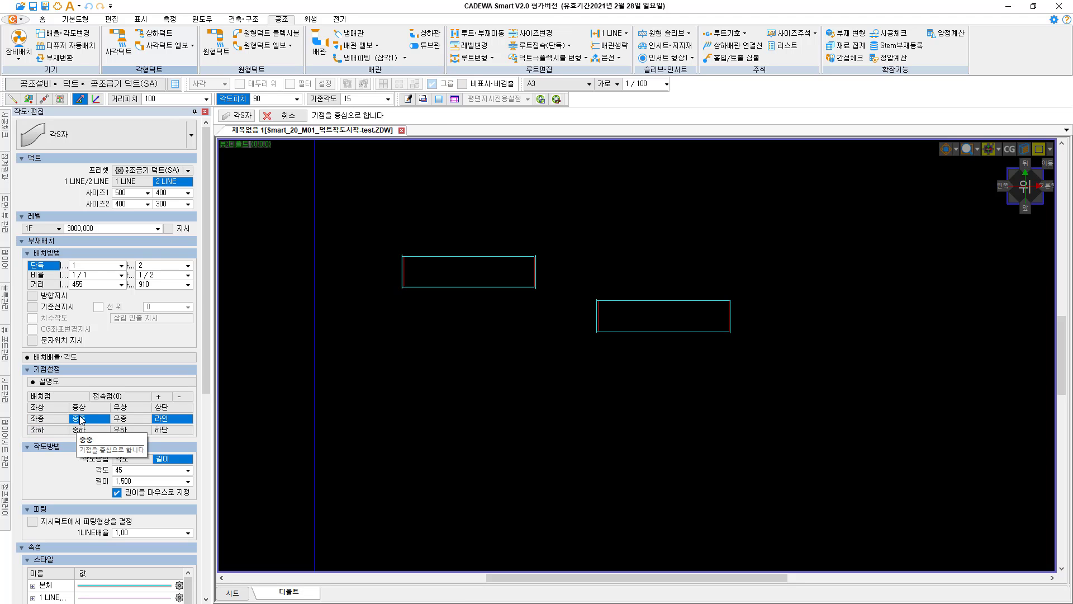
left_click(124, 460)
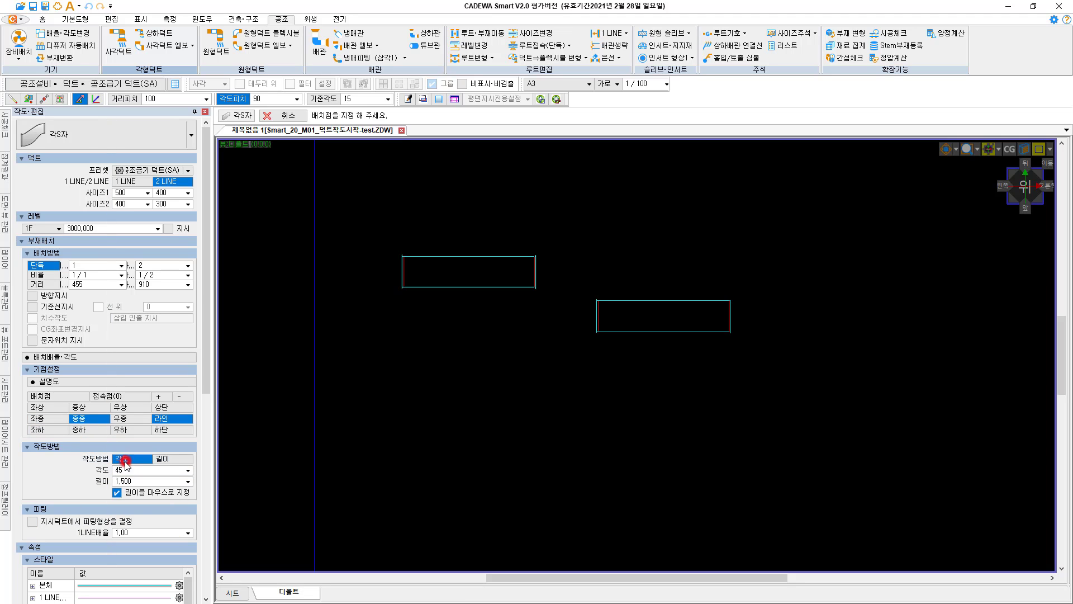
left_click(116, 492)
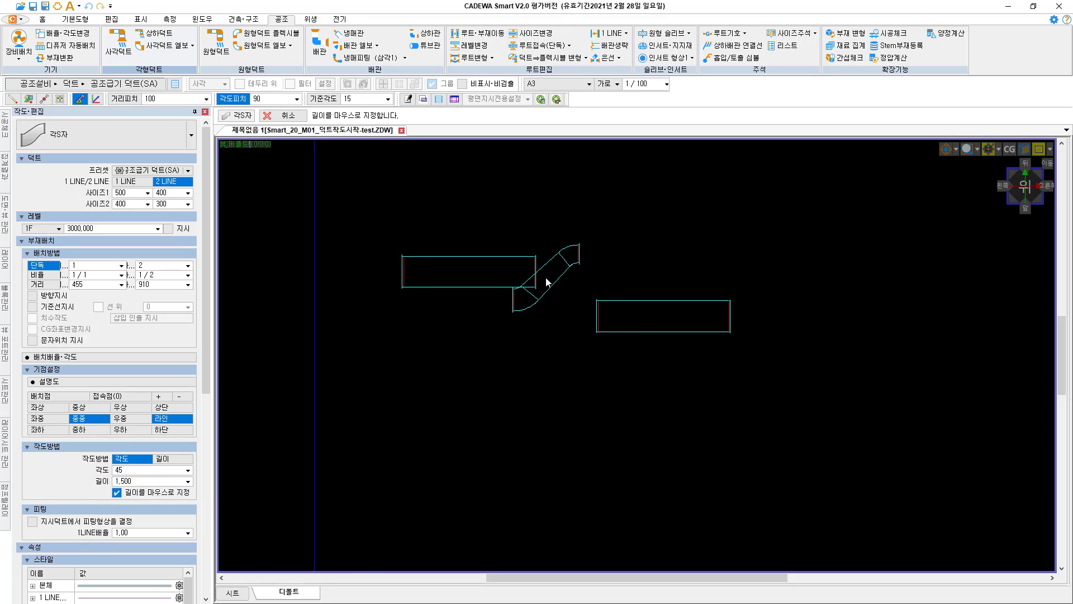
- Connect the upper duct's right end to the lower duct's left end with a 45° S-duct, specifying the branch positions
left_click(537, 267)
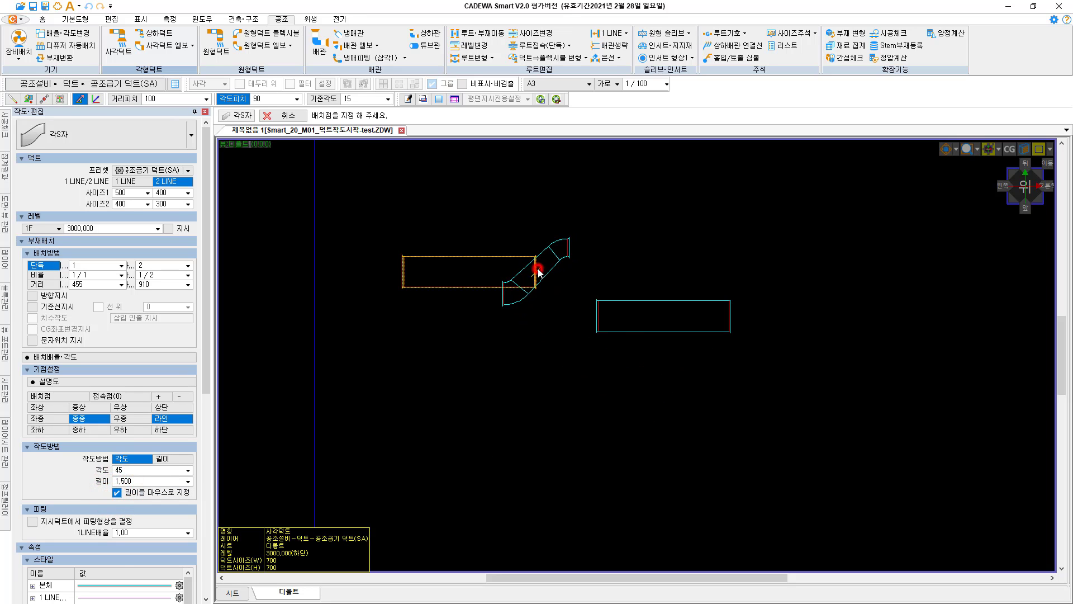
left_click(596, 316)
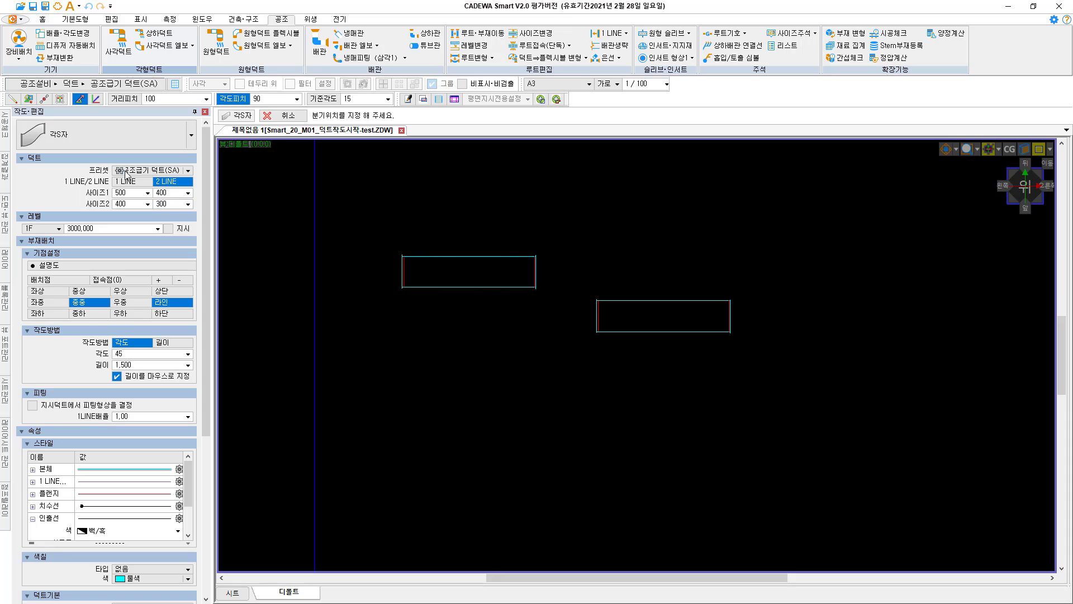
left_click(43, 101)
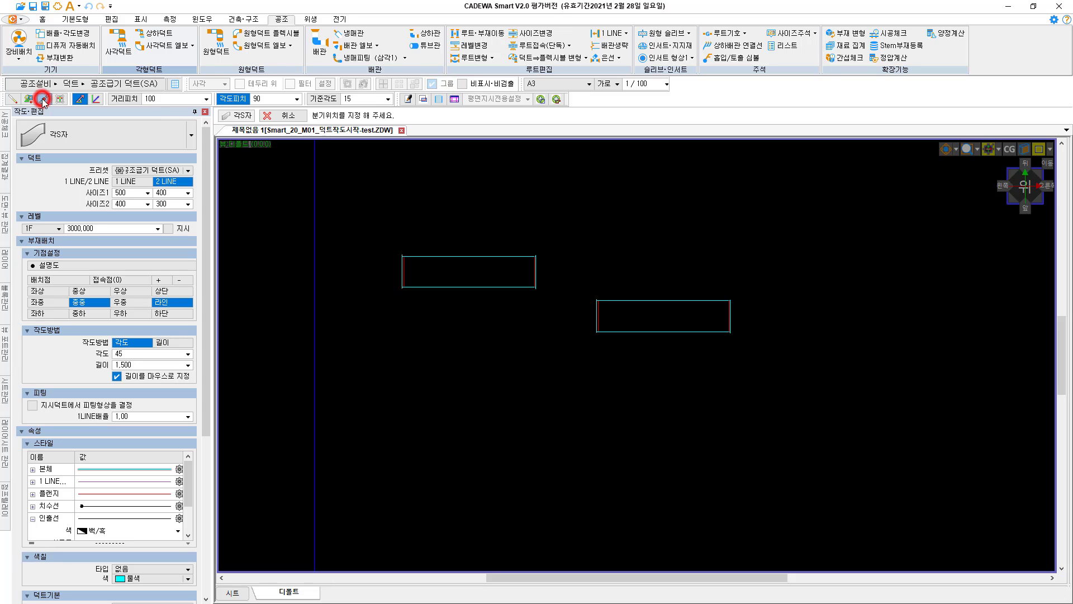
left_click(538, 272)
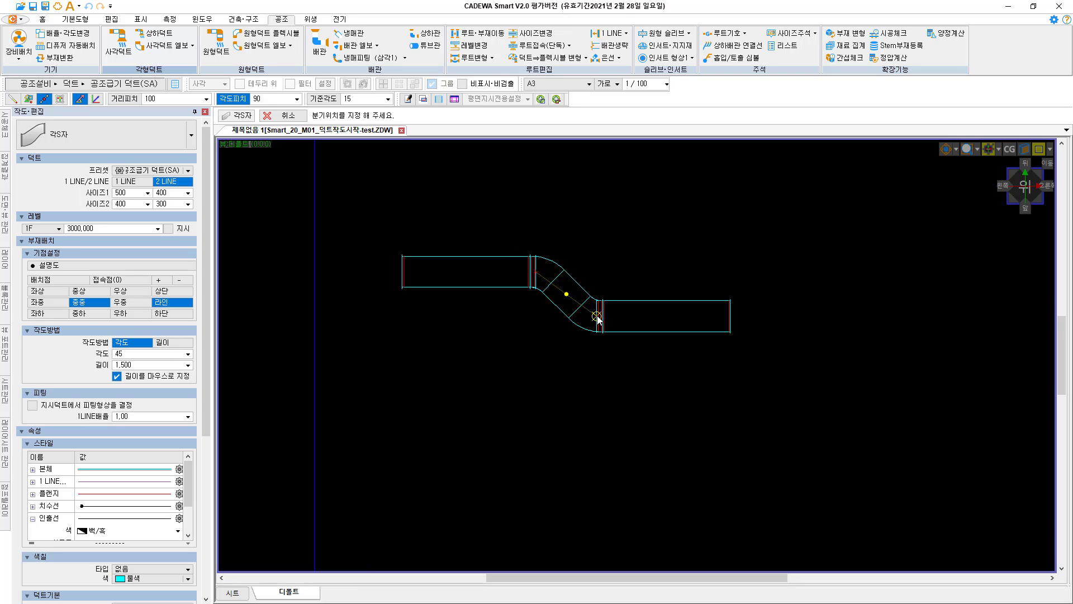
left_click(597, 319)
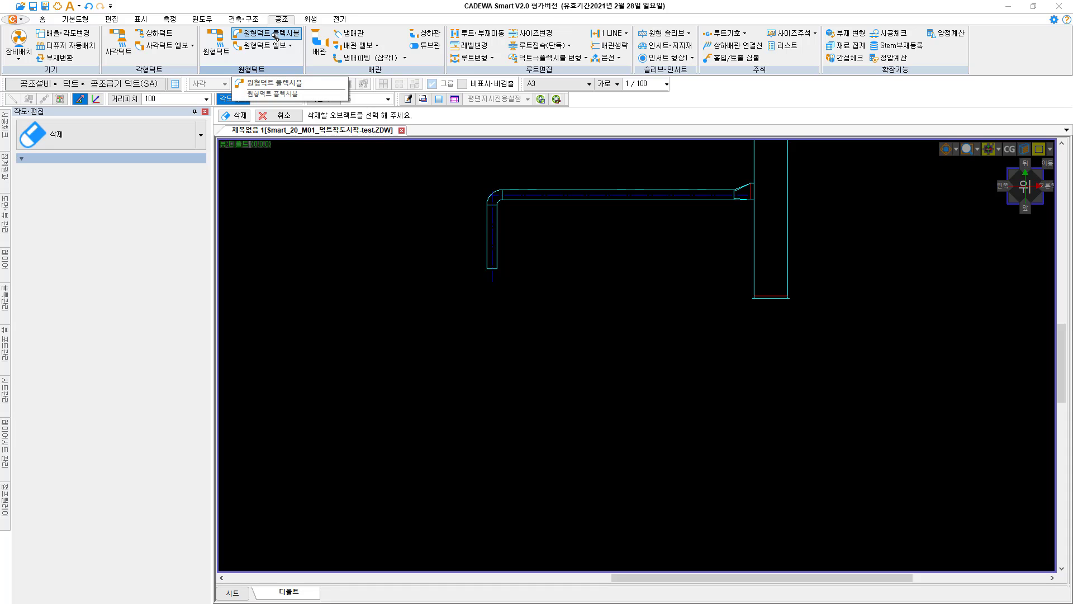
- Start a circular flexible duct (원형덕트 플렉시블) and set its flexible material to aluminium (알루미늄)
left_click(275, 36)
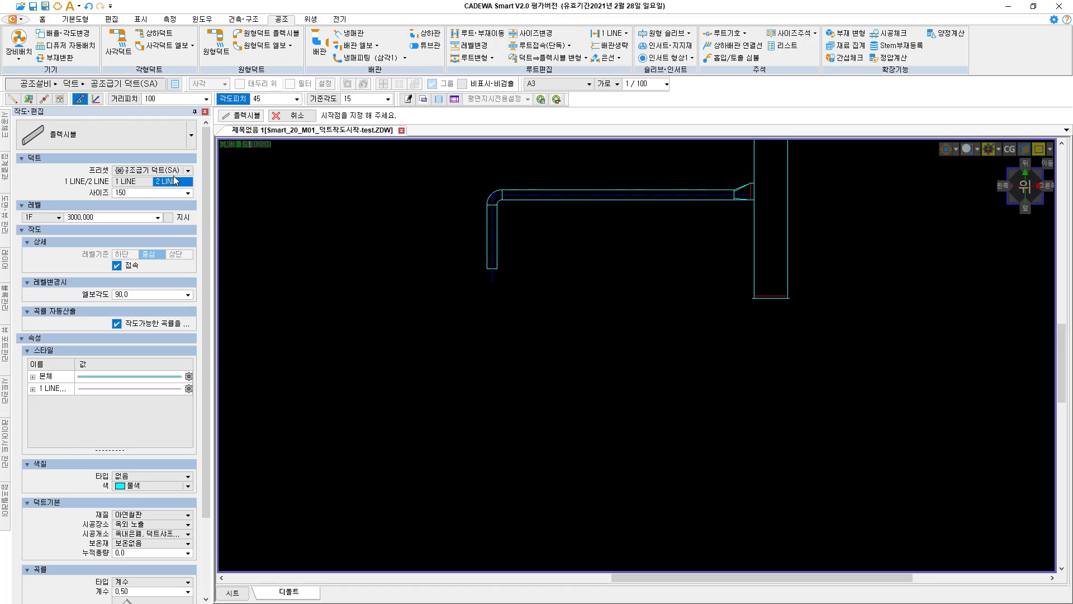
left_click(118, 195)
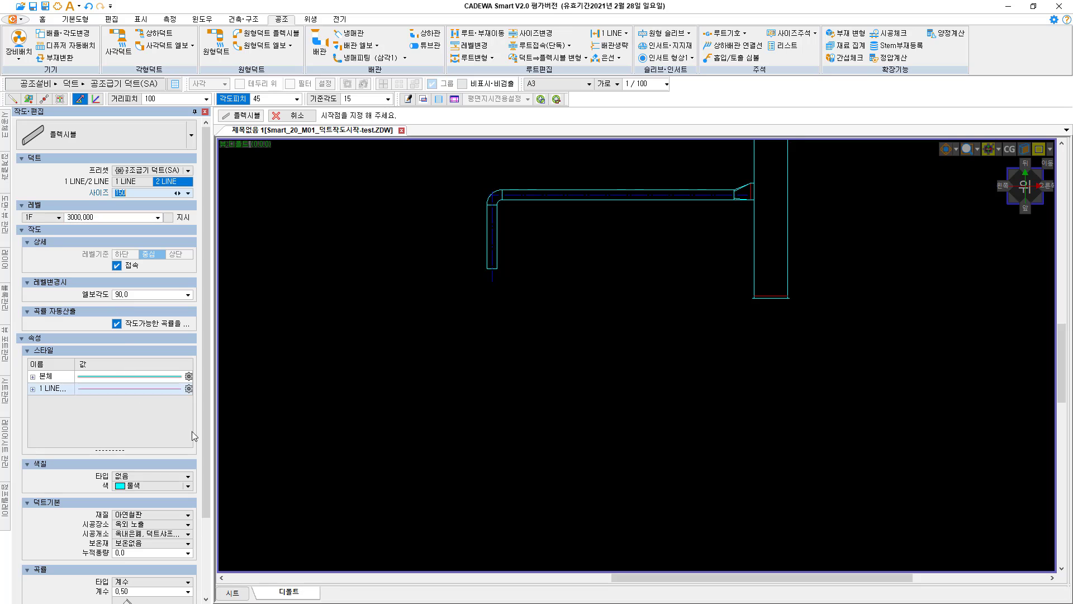
left_click_drag(203, 404, 203, 531)
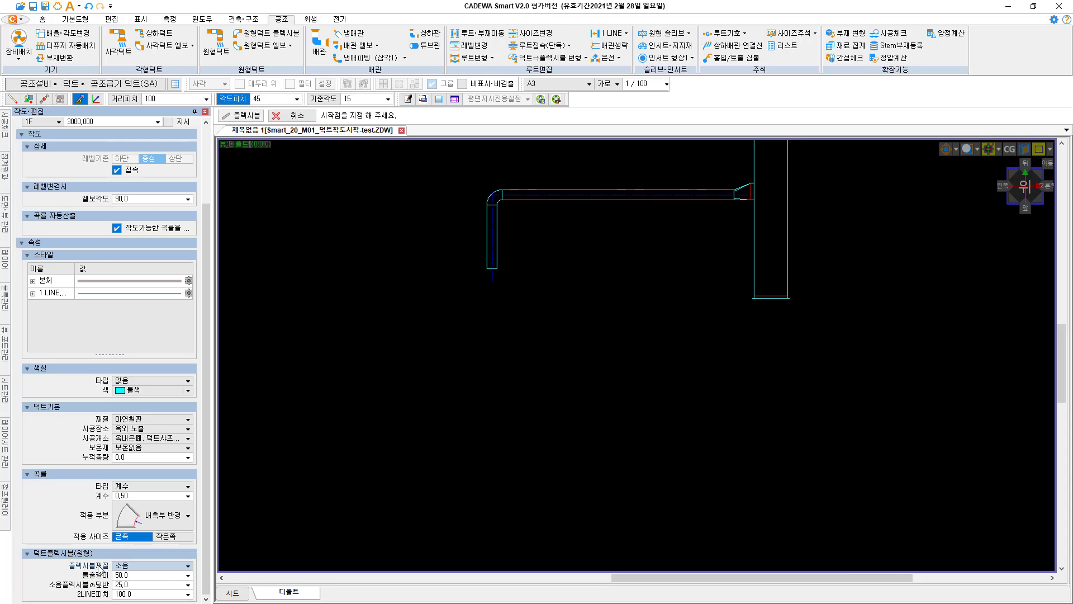
left_click(185, 566)
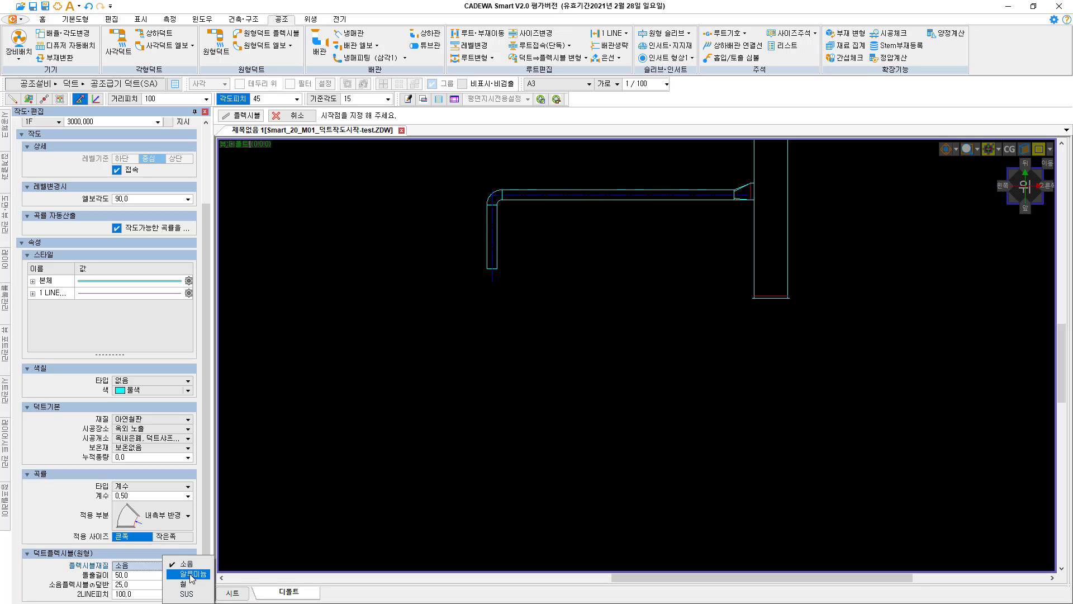
left_click(190, 575)
left_click(121, 575)
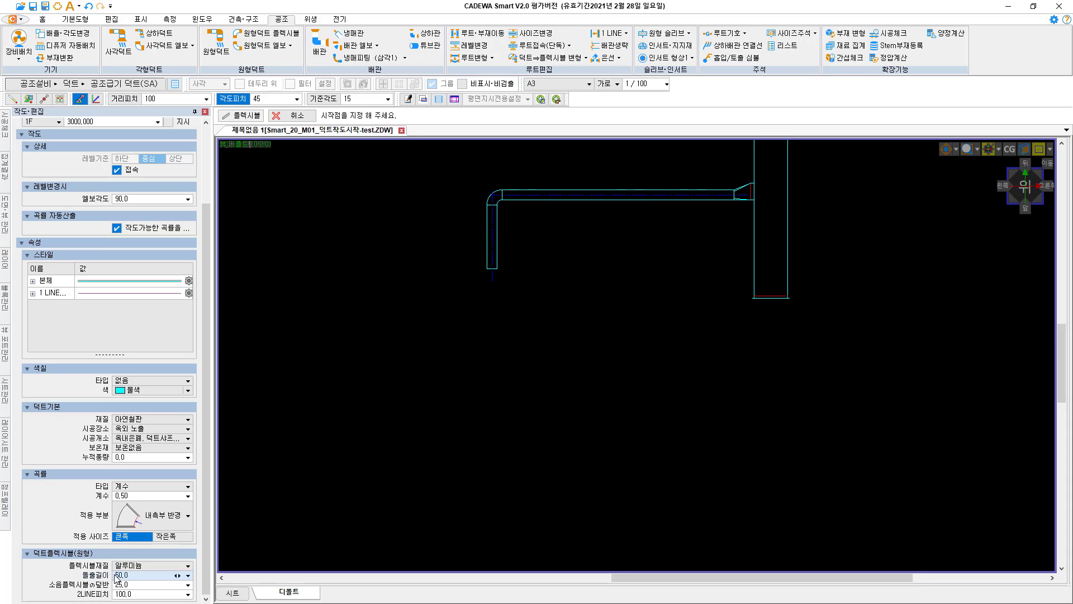
left_click(125, 585)
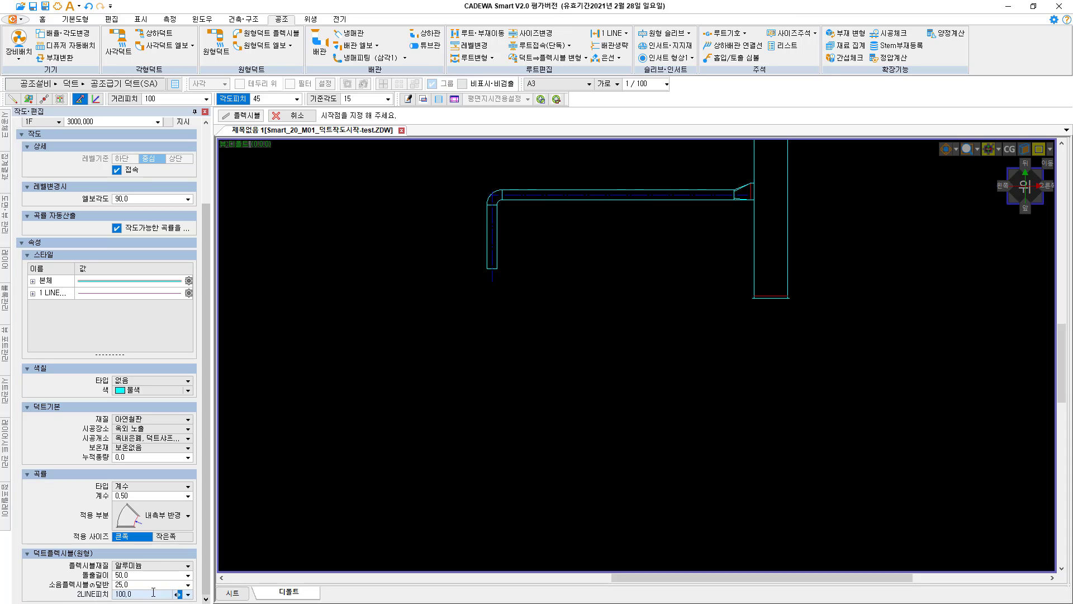
left_click(206, 598)
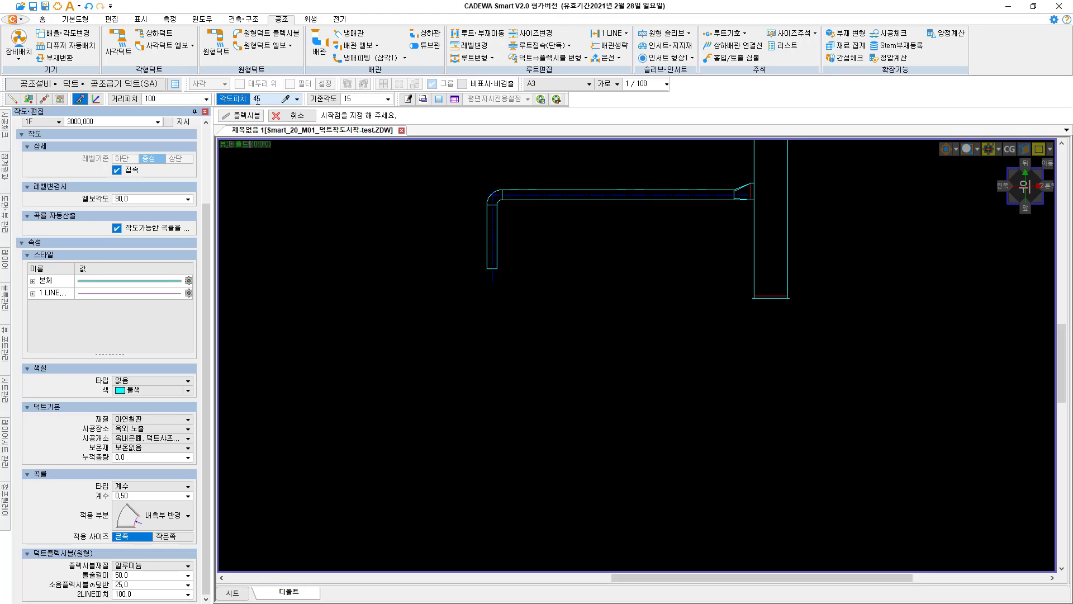
- Draw a flexible duct from the round duct's lower open end: straight down, diagonally down-right at 45°, and straight down about 1,198
left_click(78, 100)
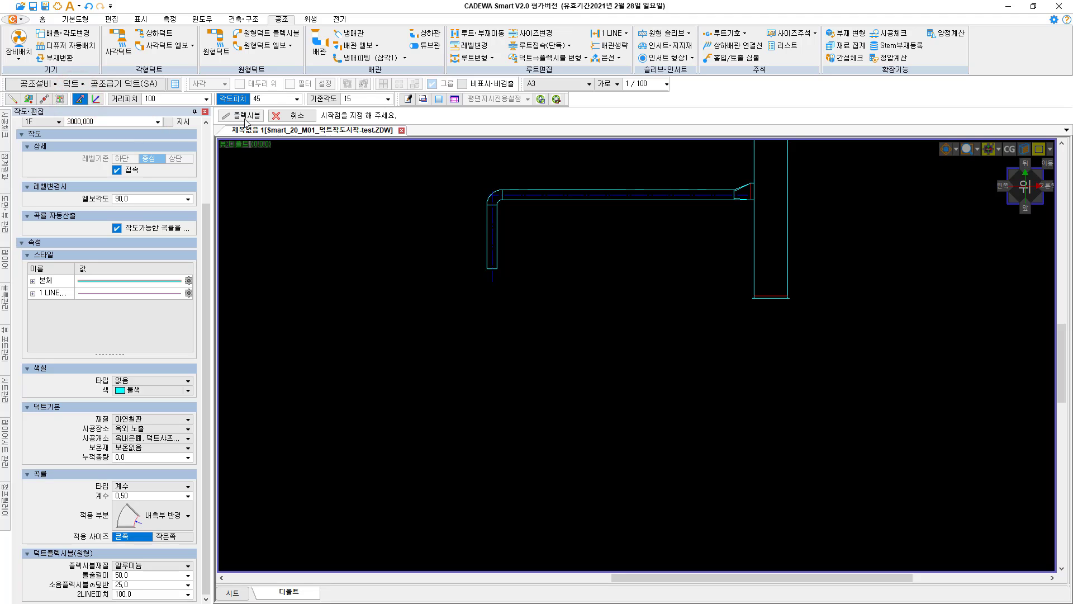
left_click(492, 270)
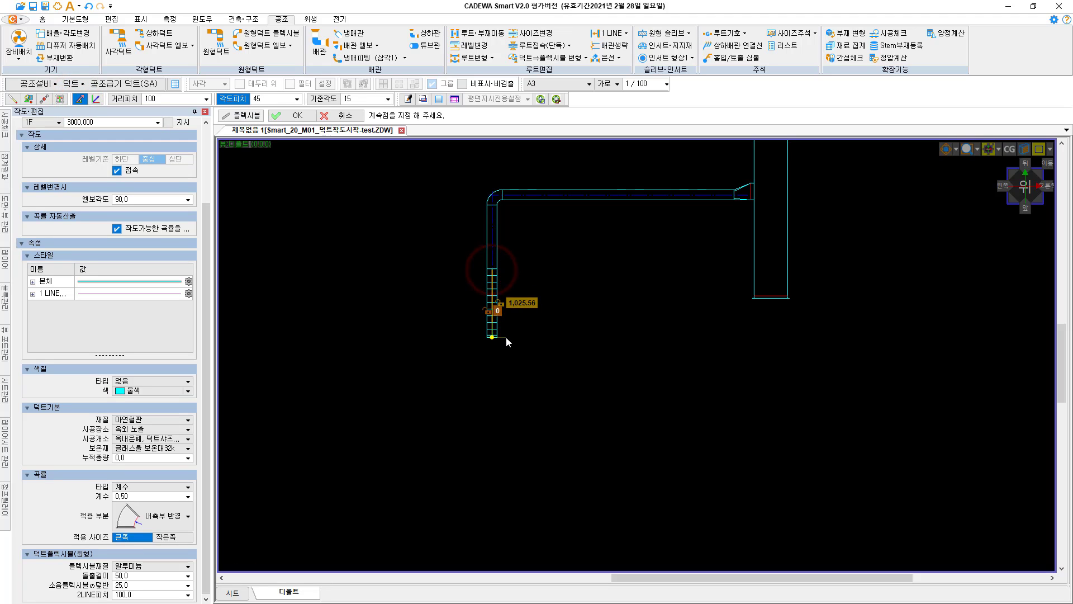
left_click(493, 371)
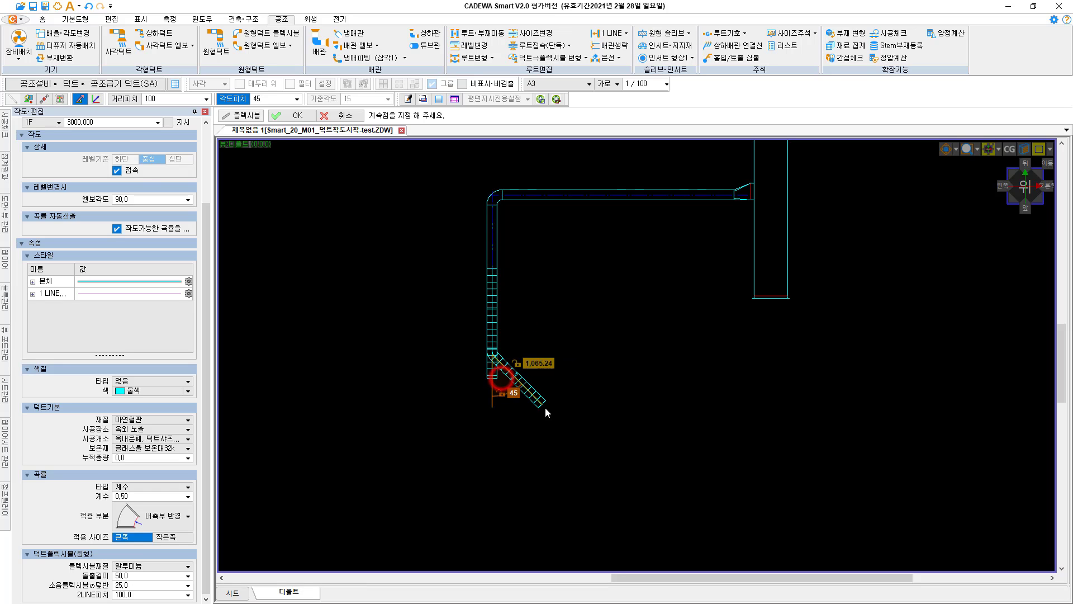
left_click(548, 412)
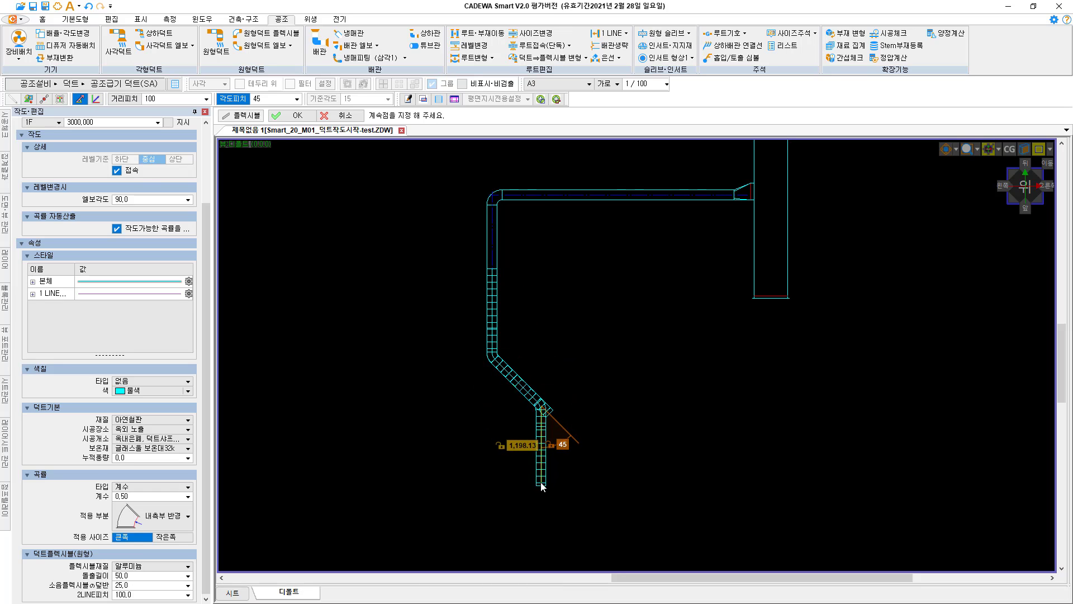
left_click(541, 483)
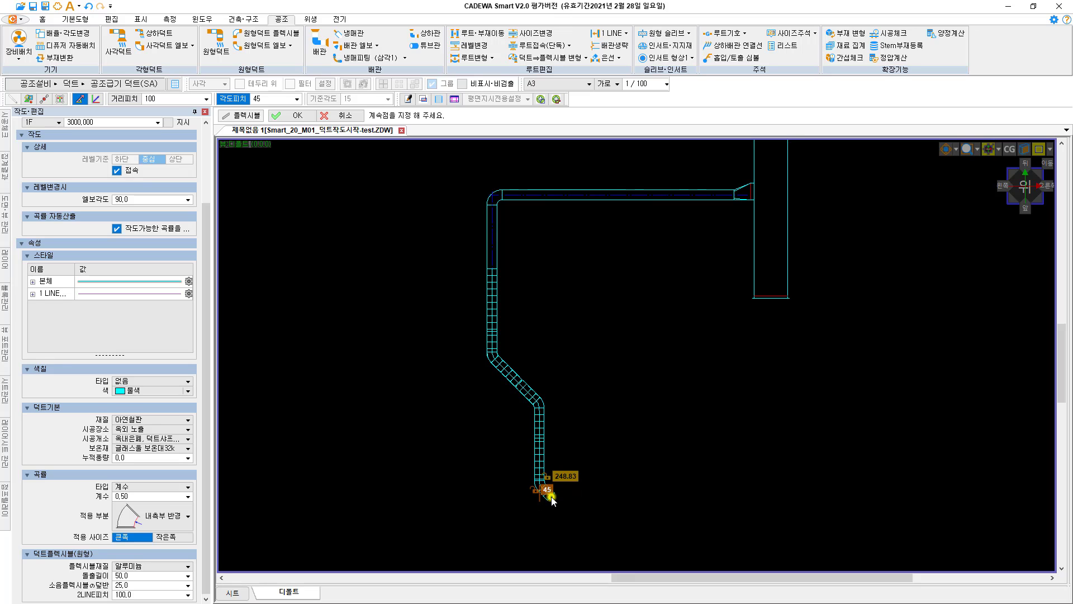
right_click(552, 497)
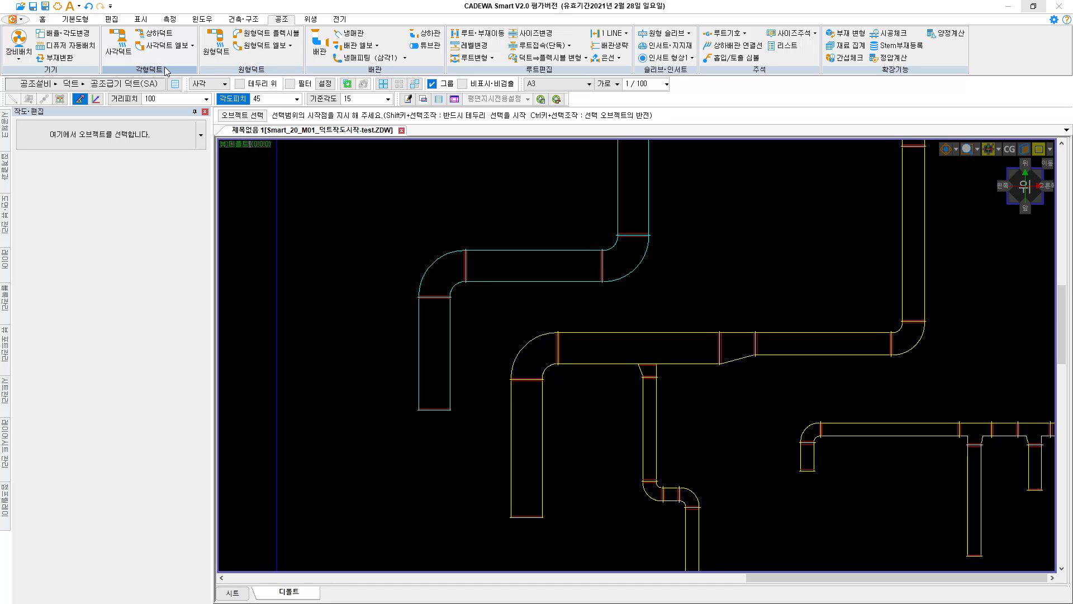
- Start the rectangular duct damper command with 풍량조정 사각댐퍼[VD] and compare the 좌중 and 우중 base points, selecting 우중
left_click(192, 45)
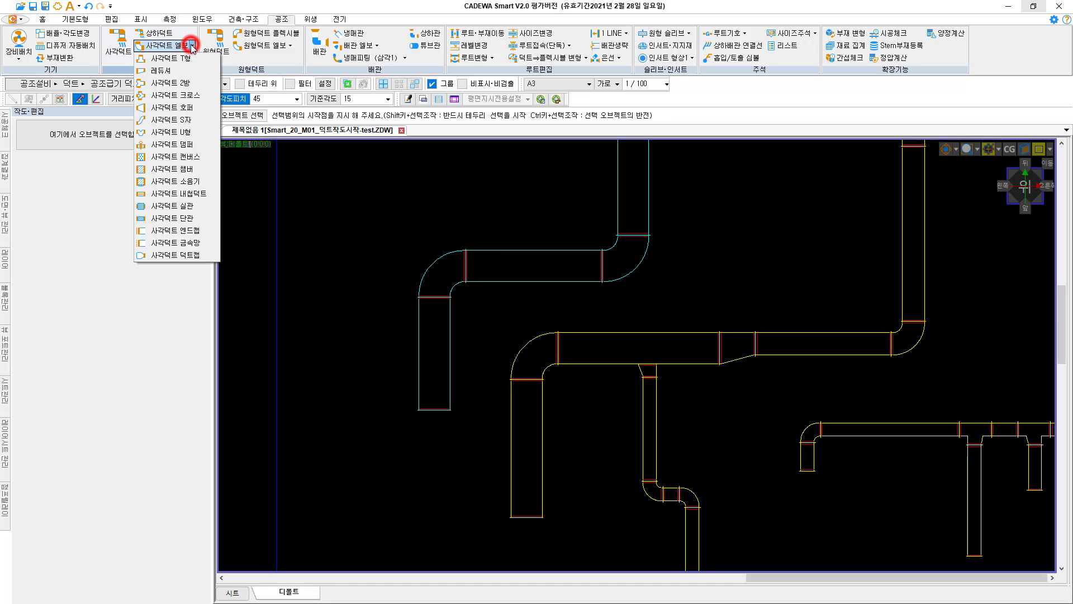
left_click(189, 147)
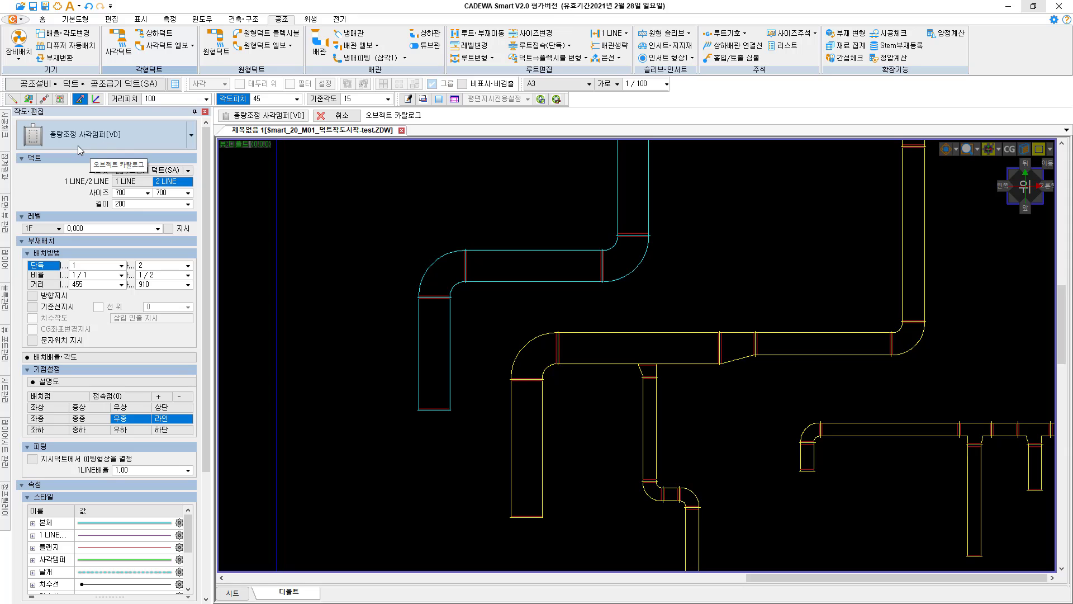
double_click(138, 204)
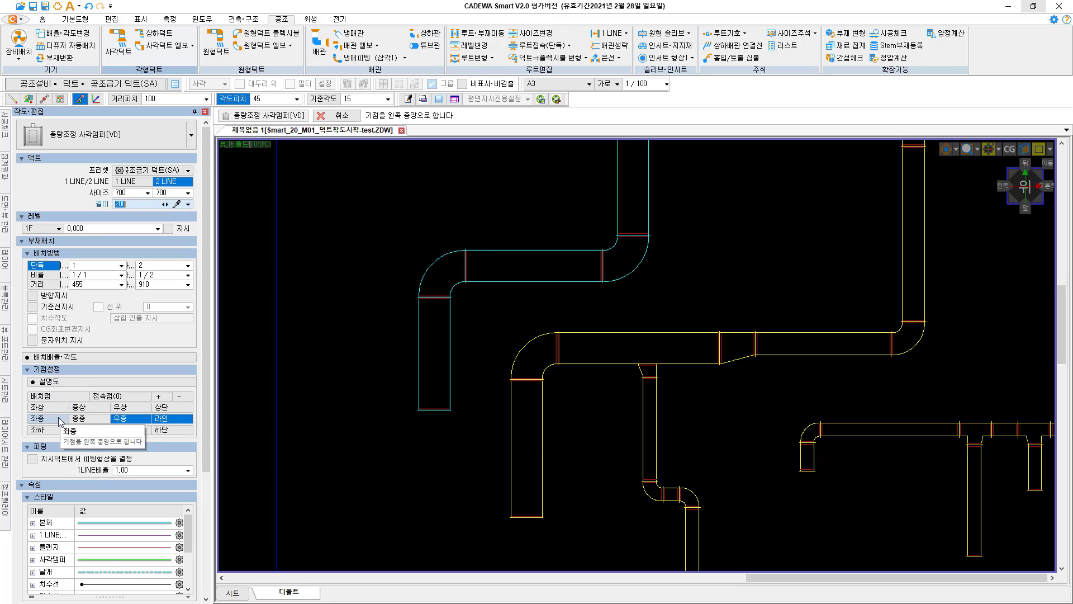
left_click(42, 420)
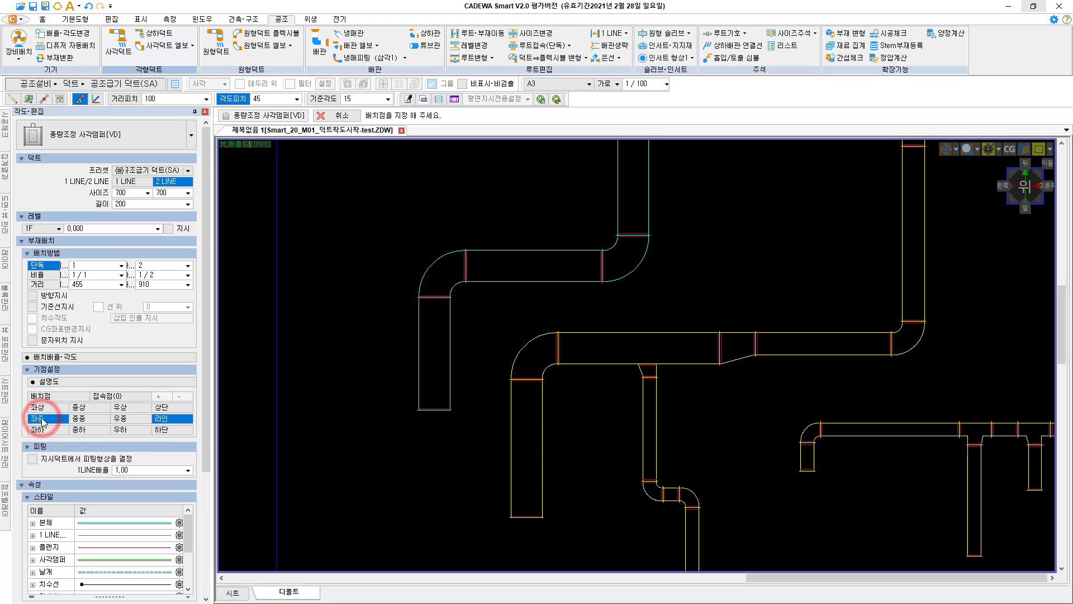
left_click(124, 419)
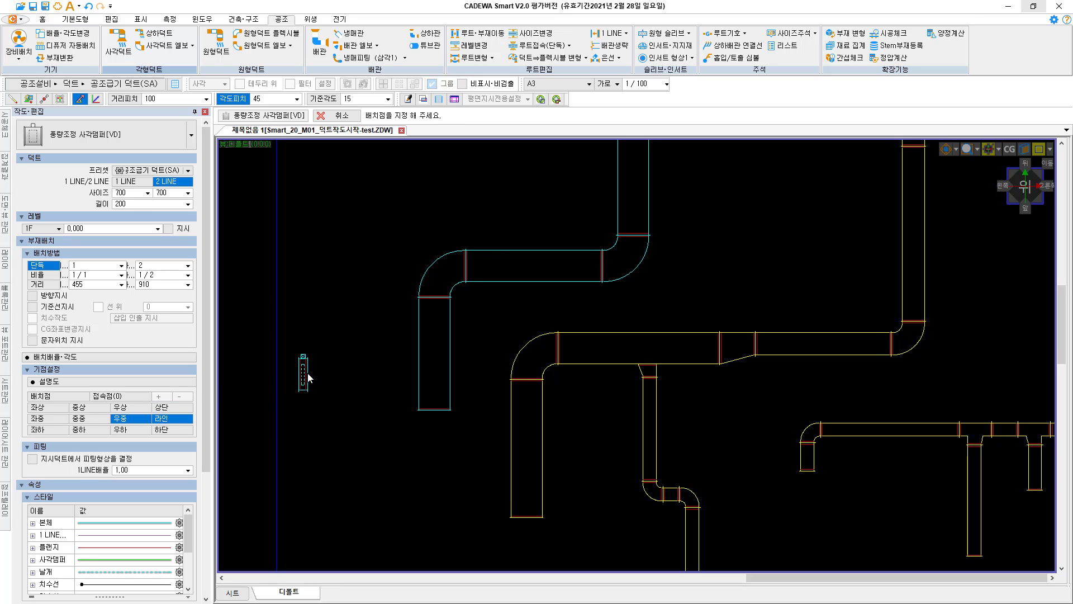
- Preview the damper over the yellow branch duct and set its base point to left-middle (좌중)
scroll(671, 420, "up", 4)
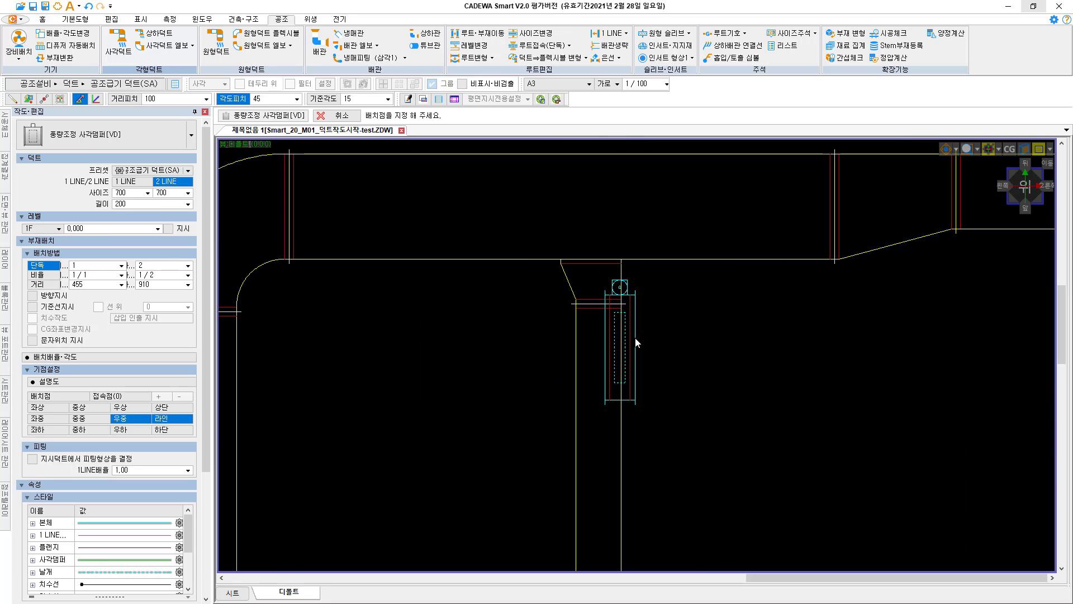
scroll(587, 336, "up", 2)
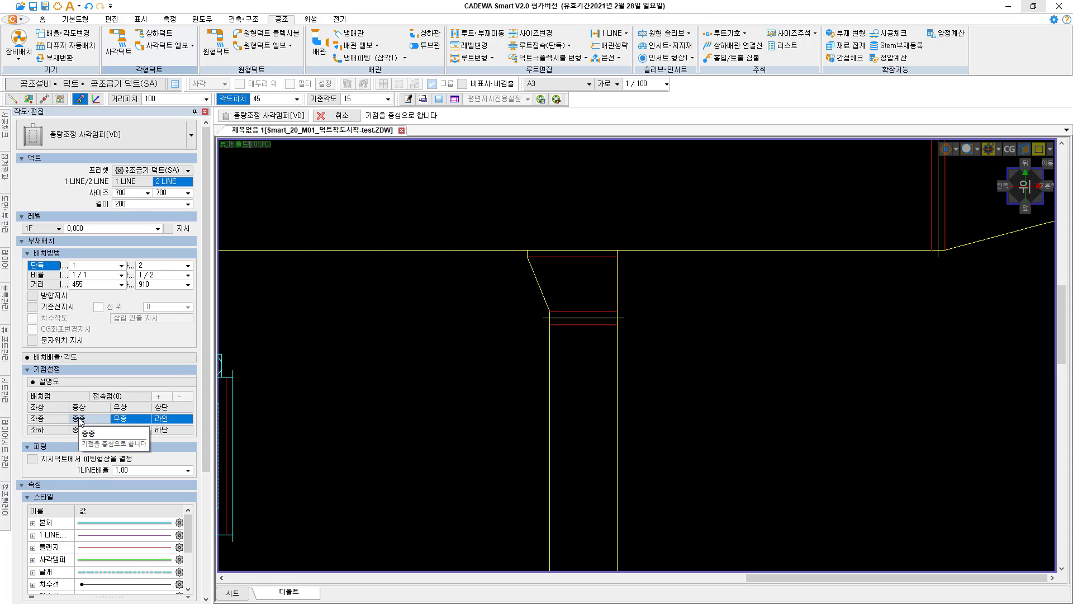
left_click(45, 421)
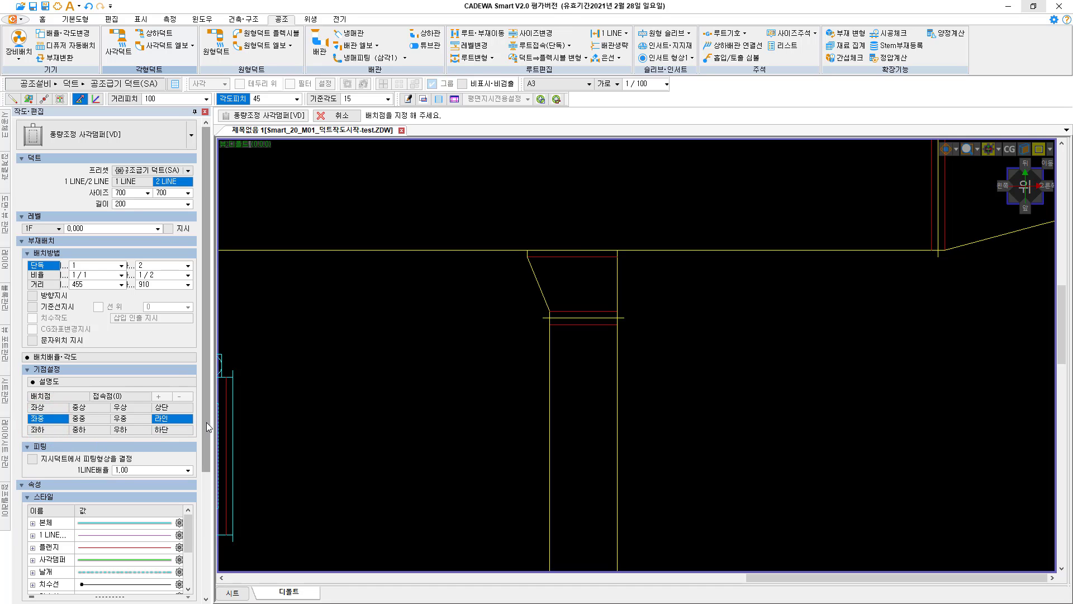
- Expand the damper (댐퍼) properties to examine the handle (핸들) and damper text (댐퍼문자) settings
left_click_drag(206, 422, 207, 551)
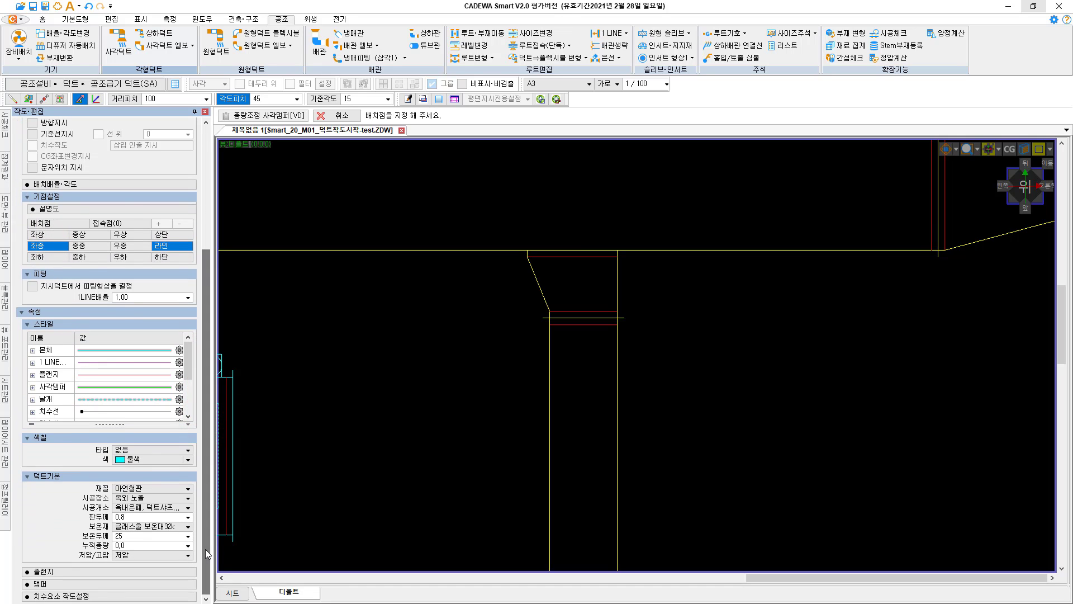
left_click(27, 584)
left_click_drag(206, 539, 206, 562)
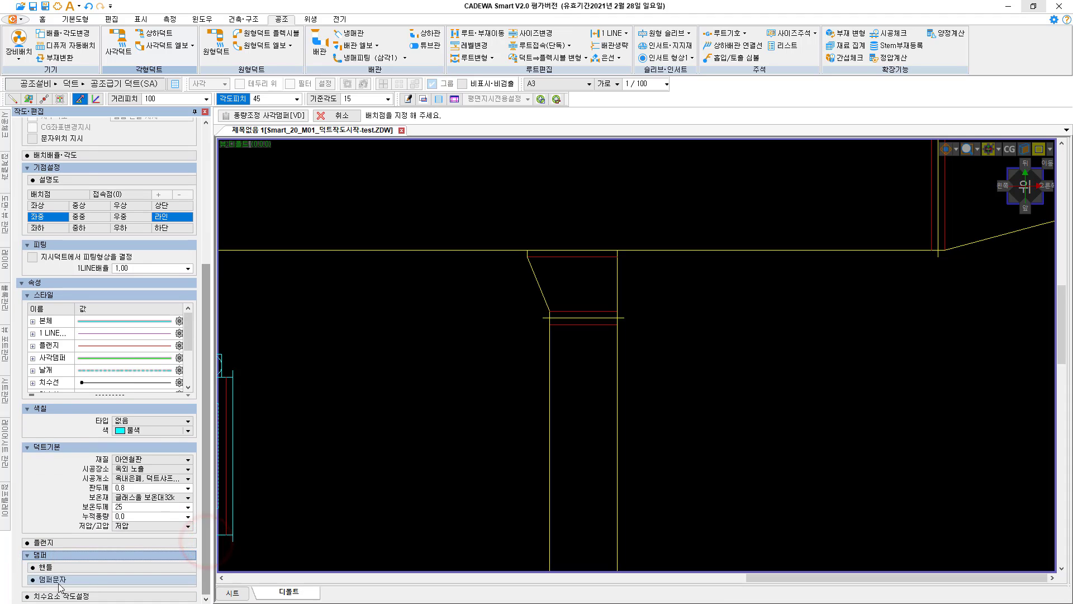
left_click(35, 567)
left_click(202, 552)
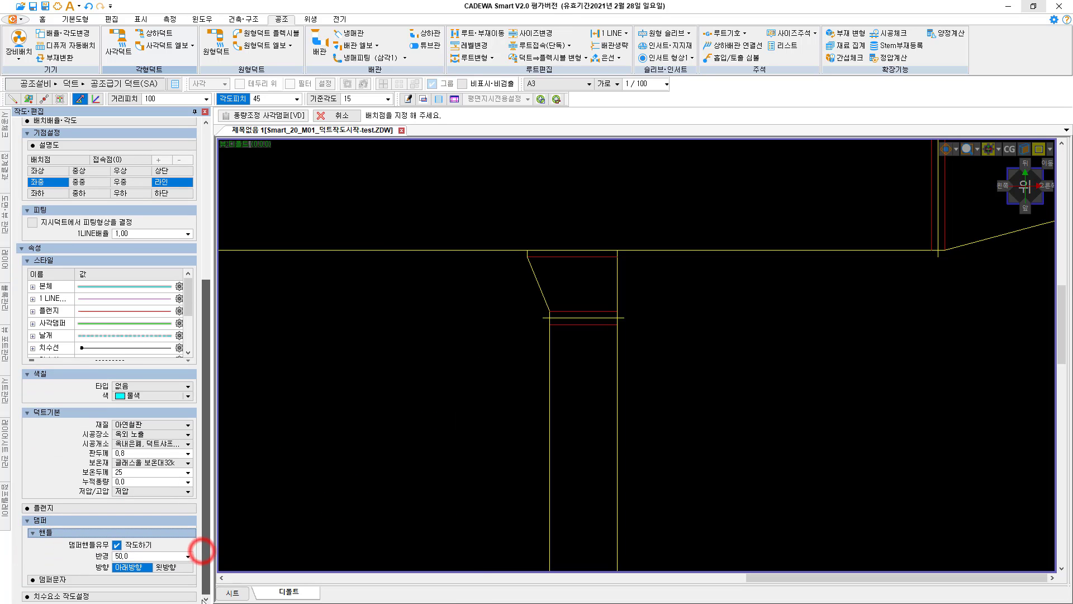
left_click(33, 580)
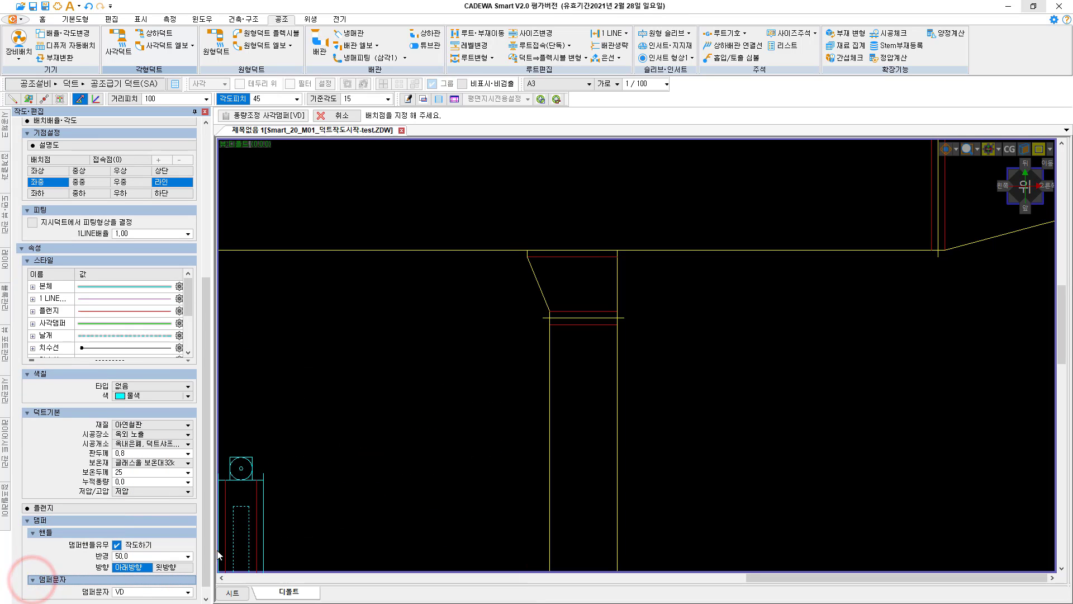
- Examine the damper handle and text settings and set the handle radius (반경) to 100
left_click_drag(205, 545, 206, 559)
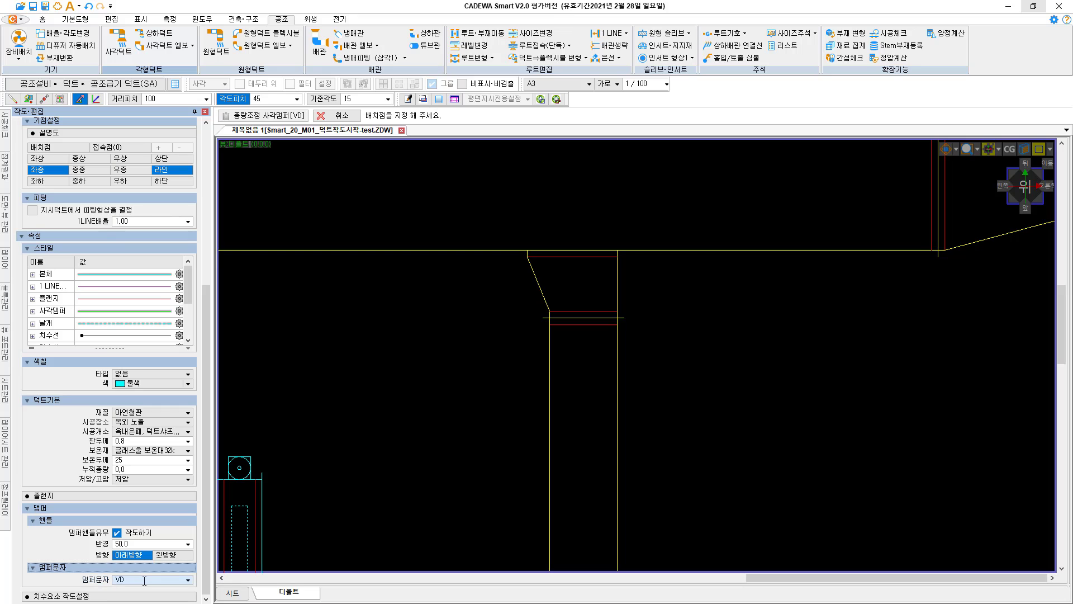
left_click(189, 580)
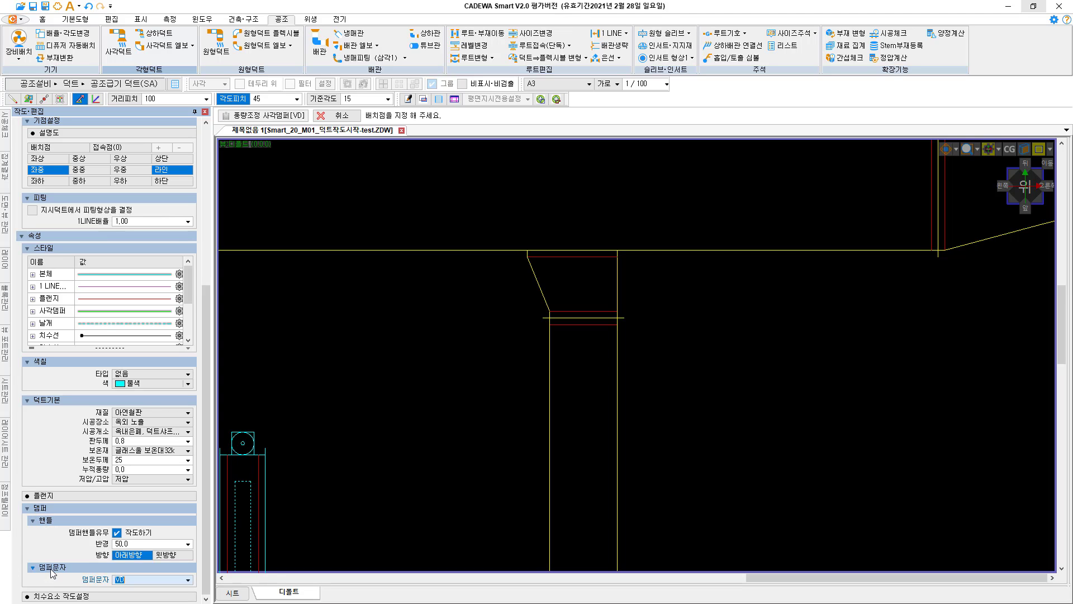
left_click_drag(112, 532, 113, 532)
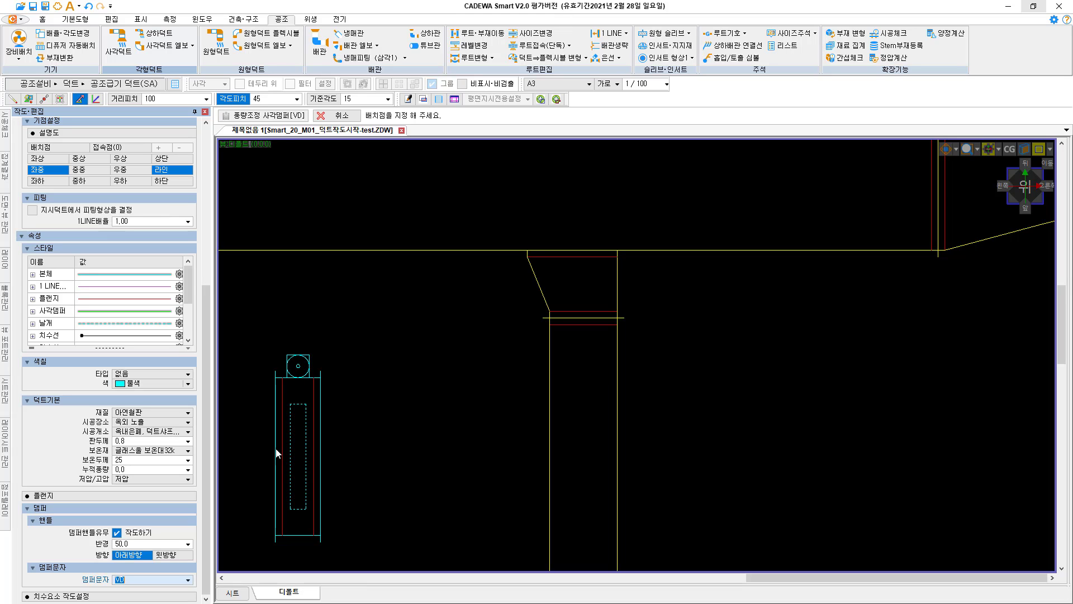
mouse_move(149, 547)
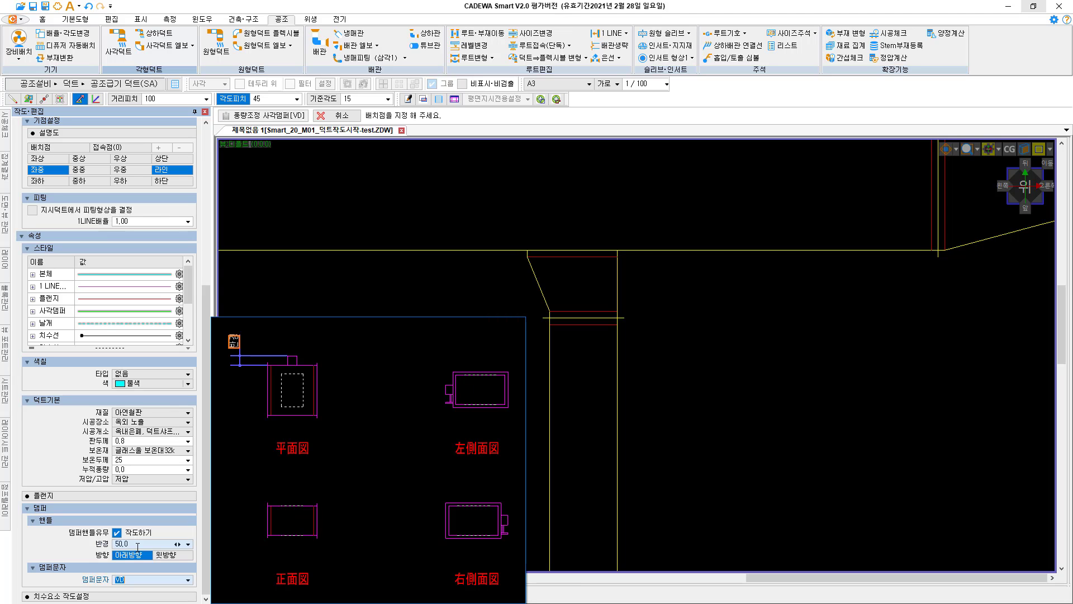
left_click(138, 545)
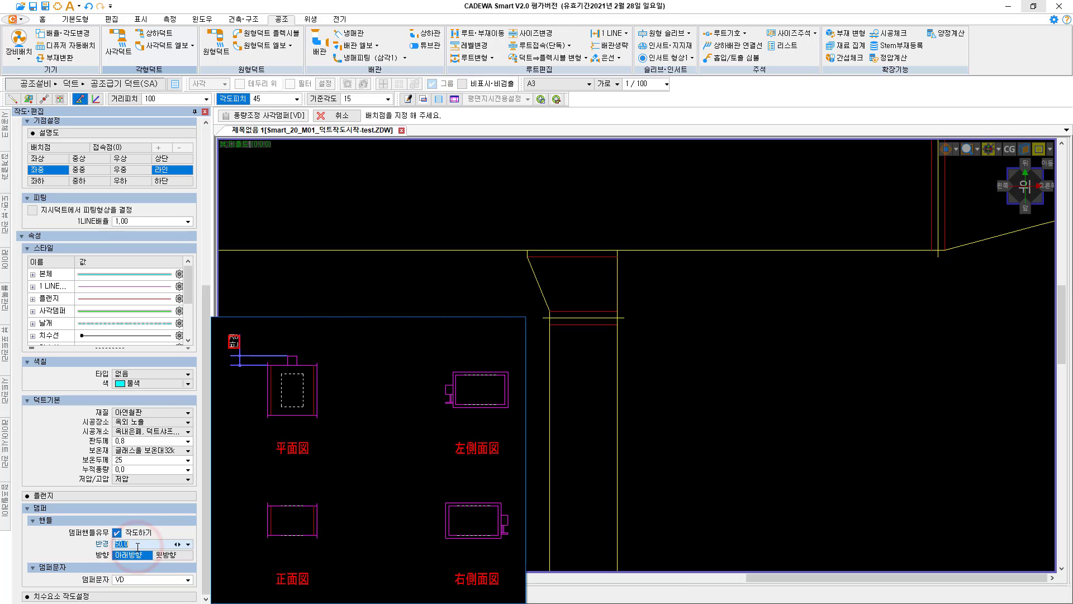
type("100")
key("Return")
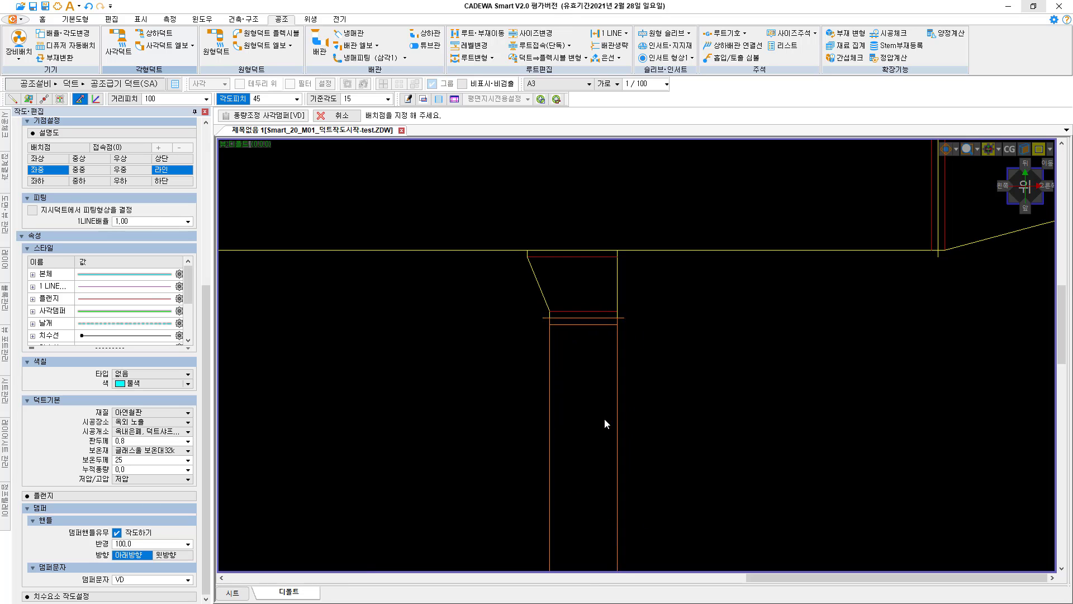
- Place the damper on the narrow yellow branch duct directly below its tapered takeoff, flipping the placement direction and keeping the handle on the left
scroll(609, 443, "down", 3)
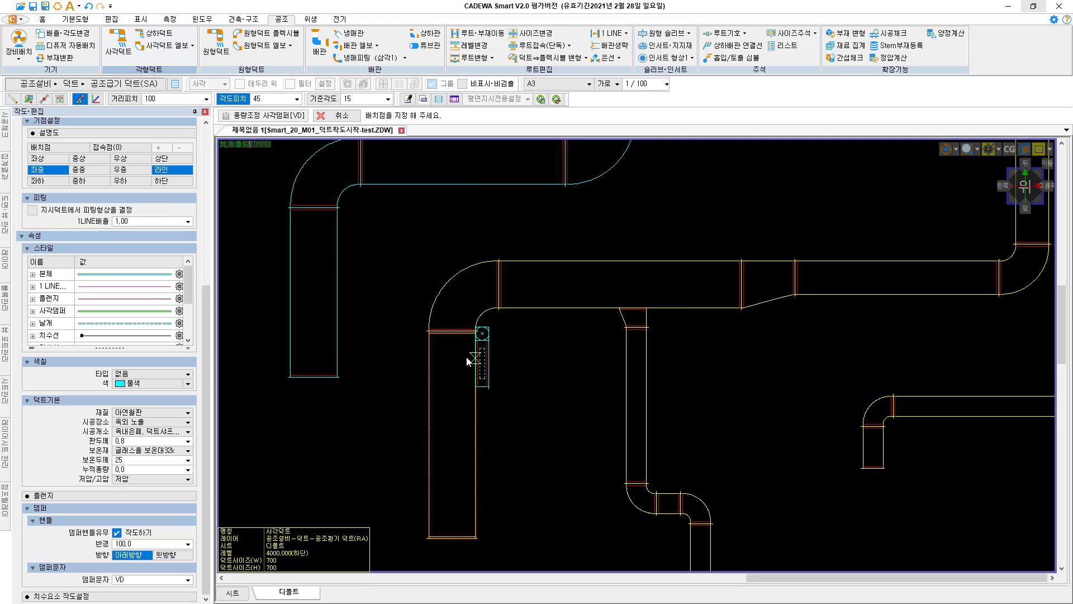
left_click(648, 374)
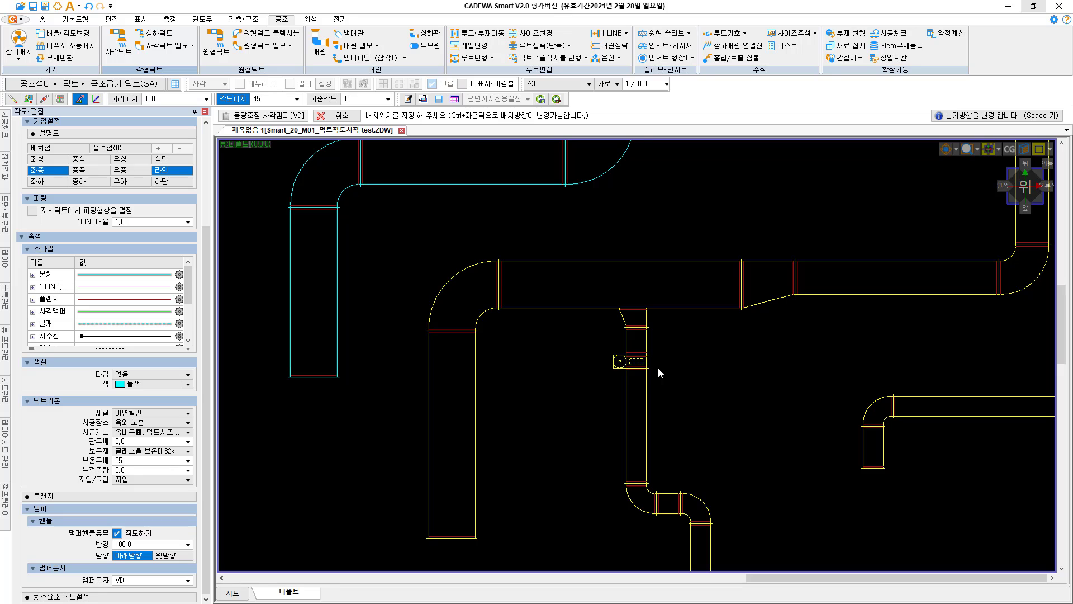
left_click(659, 368, "ctrl")
left_click(653, 366, "ctrl")
left_click(653, 369, "ctrl")
left_click(653, 375, "ctrl")
left_click(653, 373, "ctrl")
scroll(653, 372, "up", 3)
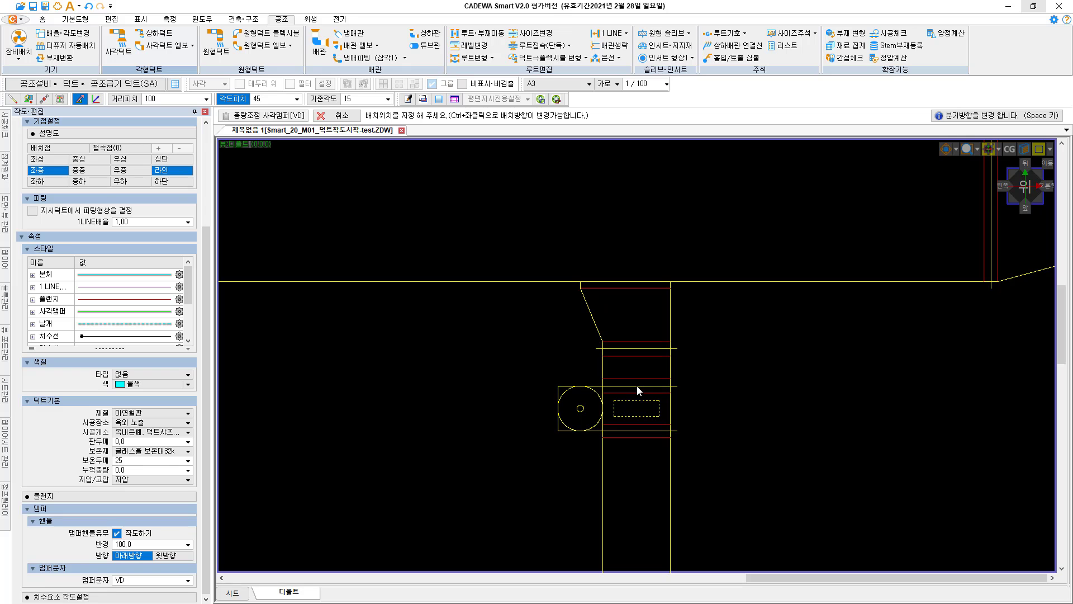
left_click(637, 350)
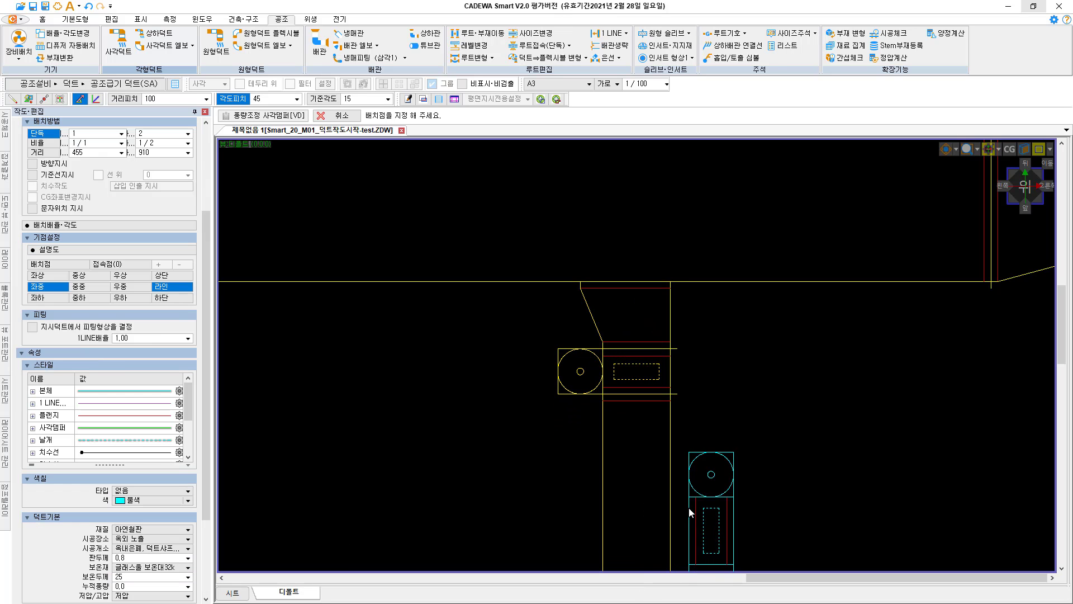
- Change the base point to center-middle (중중) and place a second damper on the yellow branch duct below the first
scroll(675, 369, "down", 2)
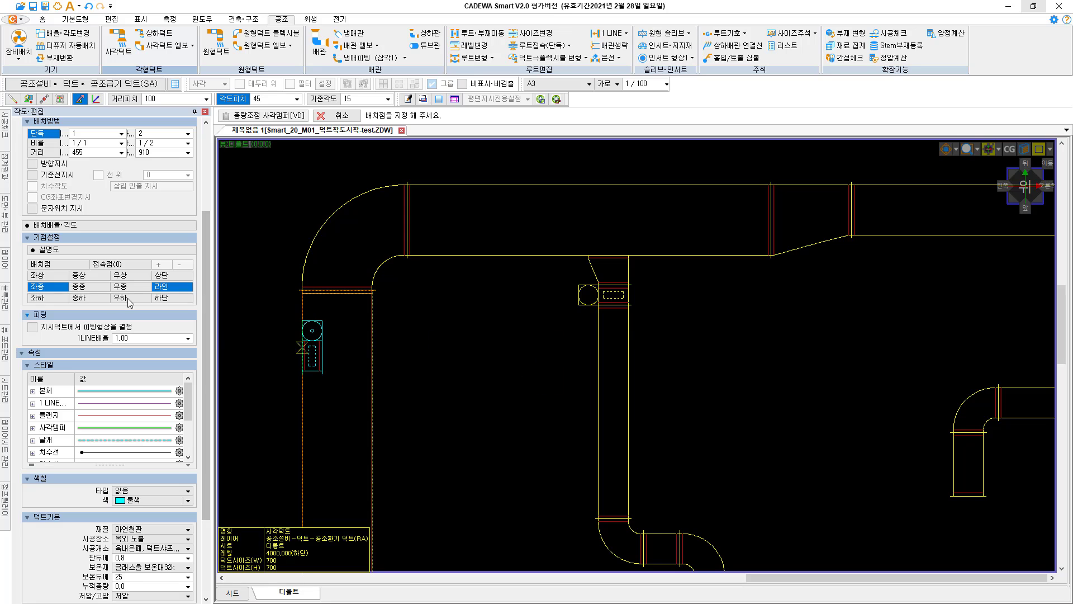
left_click(79, 287)
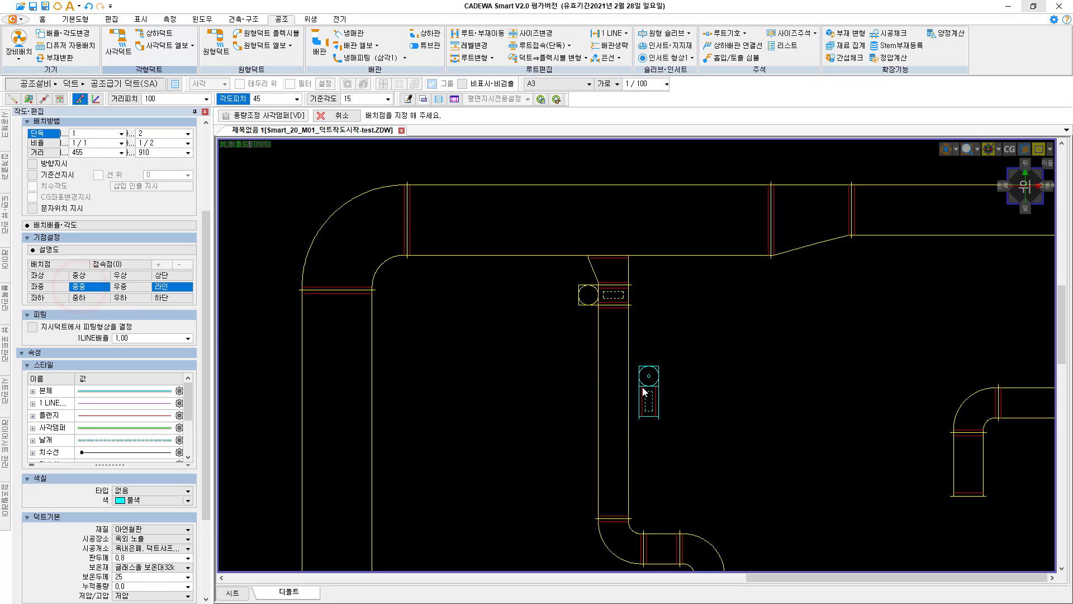
left_click(622, 383)
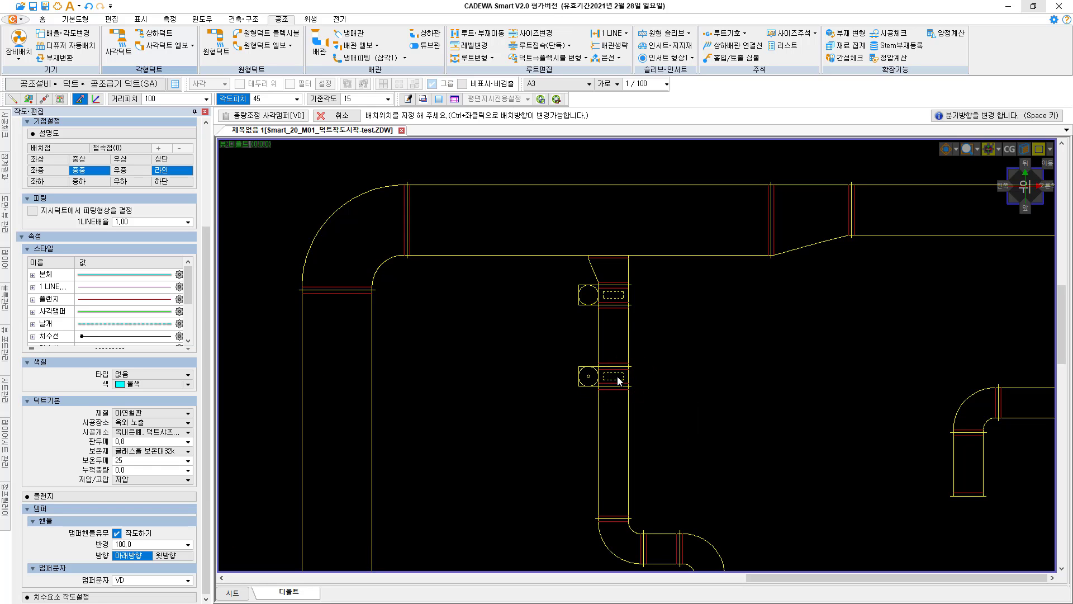
left_click(613, 355)
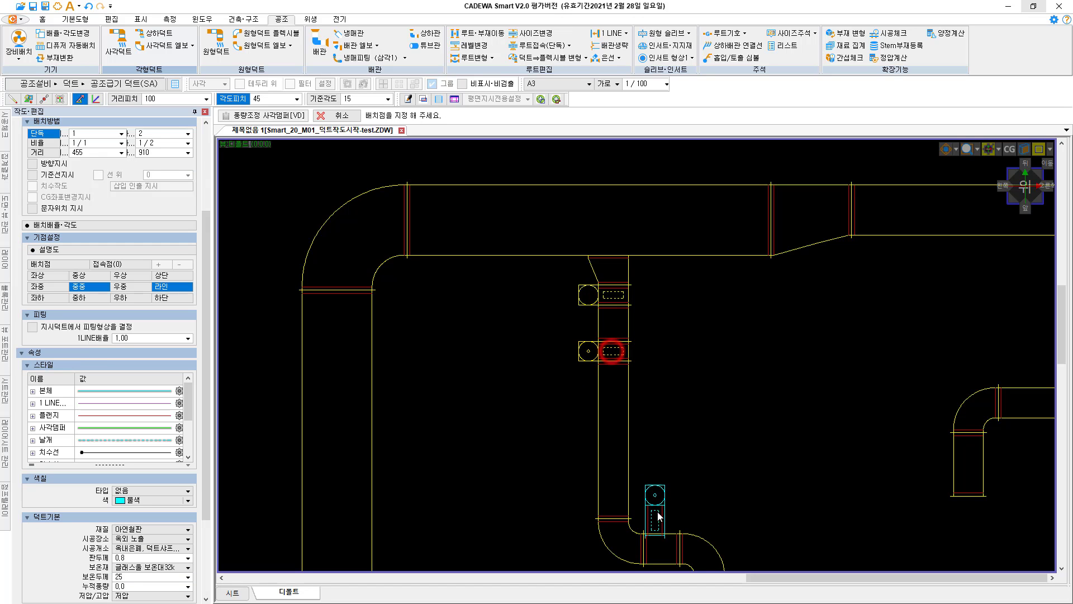
- Place one damper on the wide vertical yellow duct and one on the vertical cyan duct, each below the elbow
left_click(372, 409)
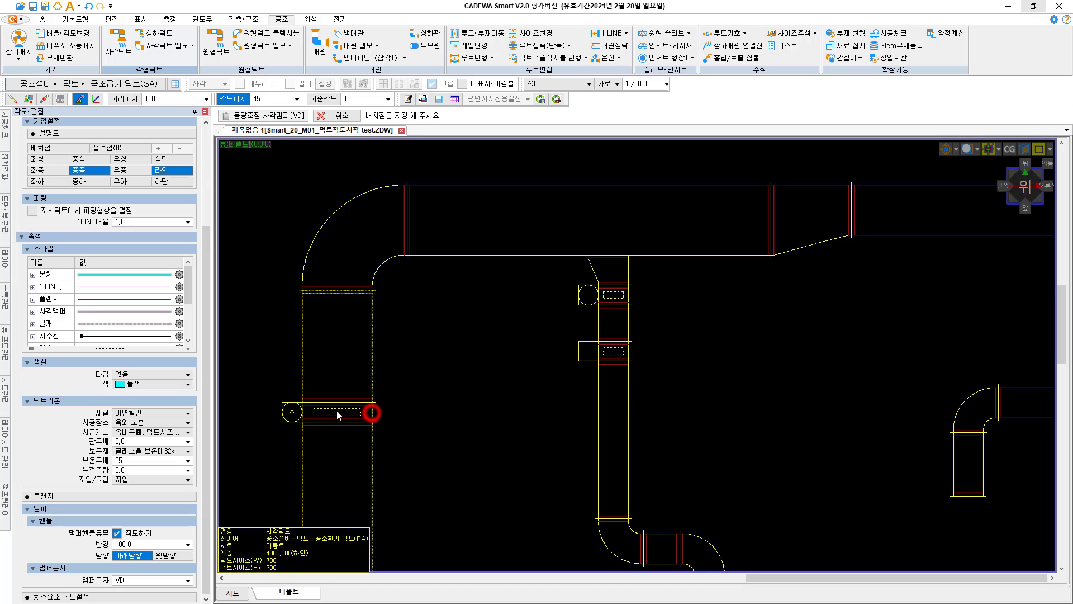
left_click(343, 359)
scroll(639, 355, "down", 3)
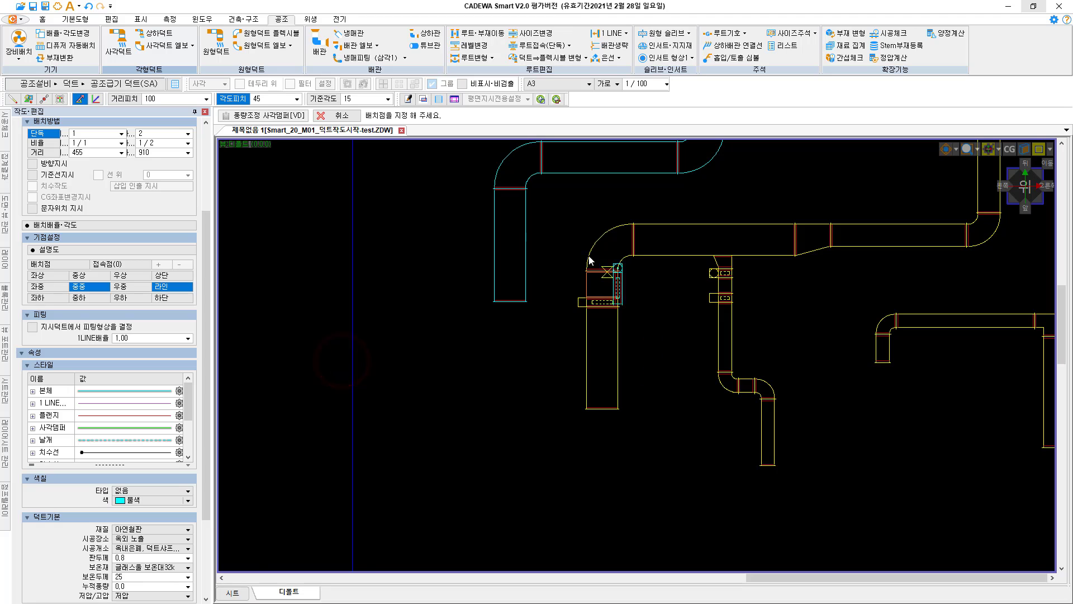
left_click(526, 221)
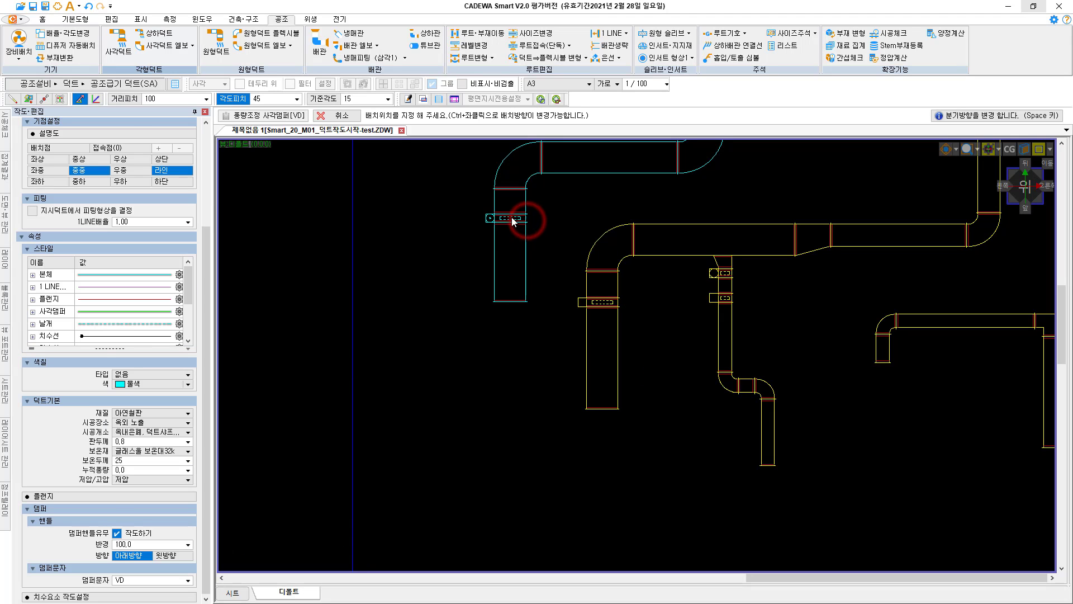
left_click(511, 215)
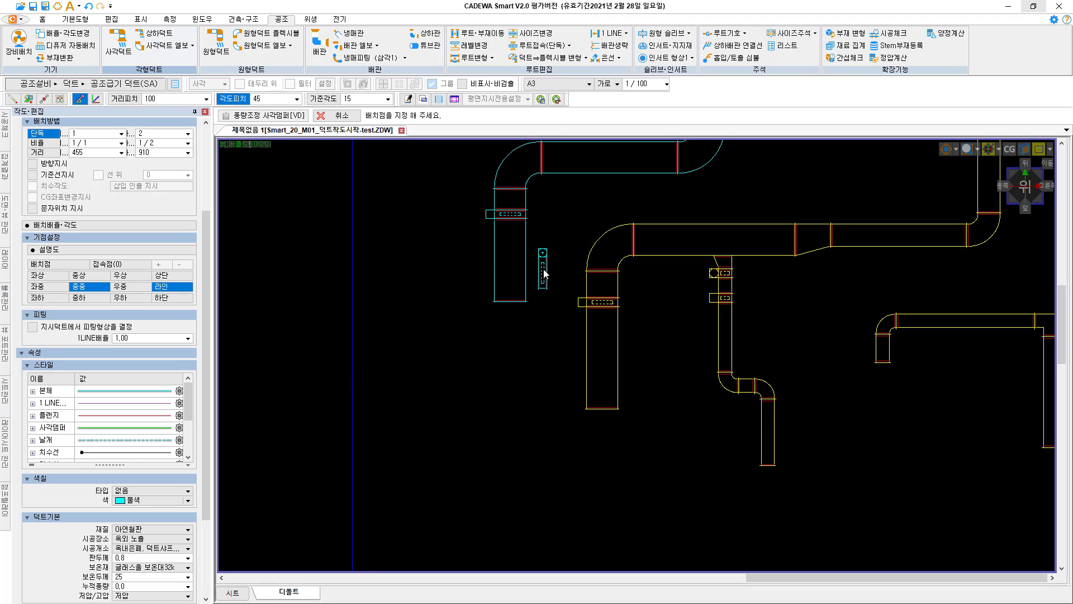
- Place a second damper lower on the vertical cyan duct, cycling its branch direction and finishing with the handle on the left
middle_click_drag(547, 280, 525, 345)
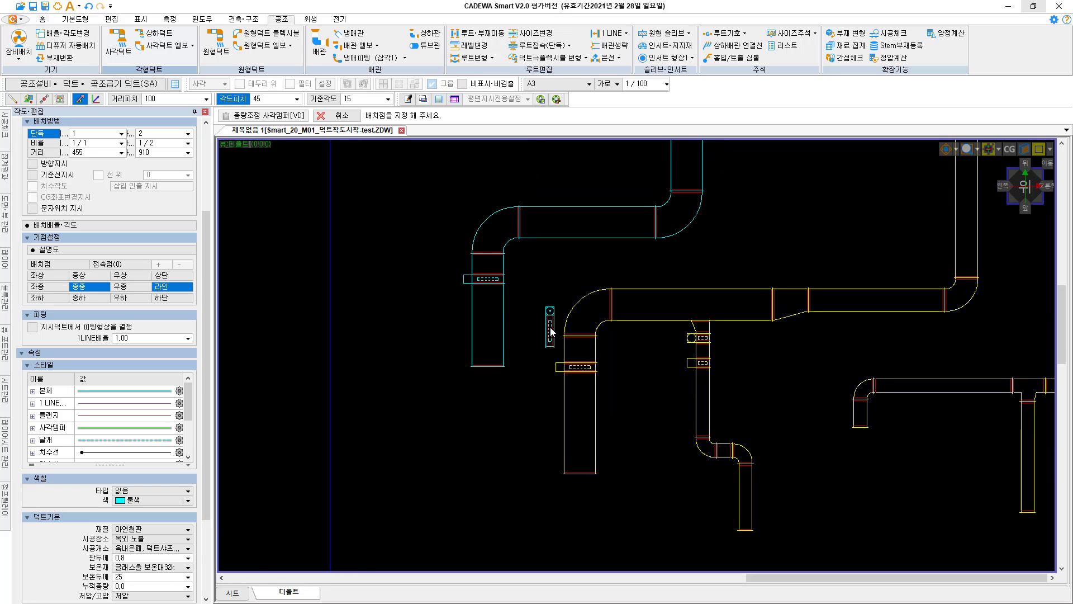
left_click(492, 327)
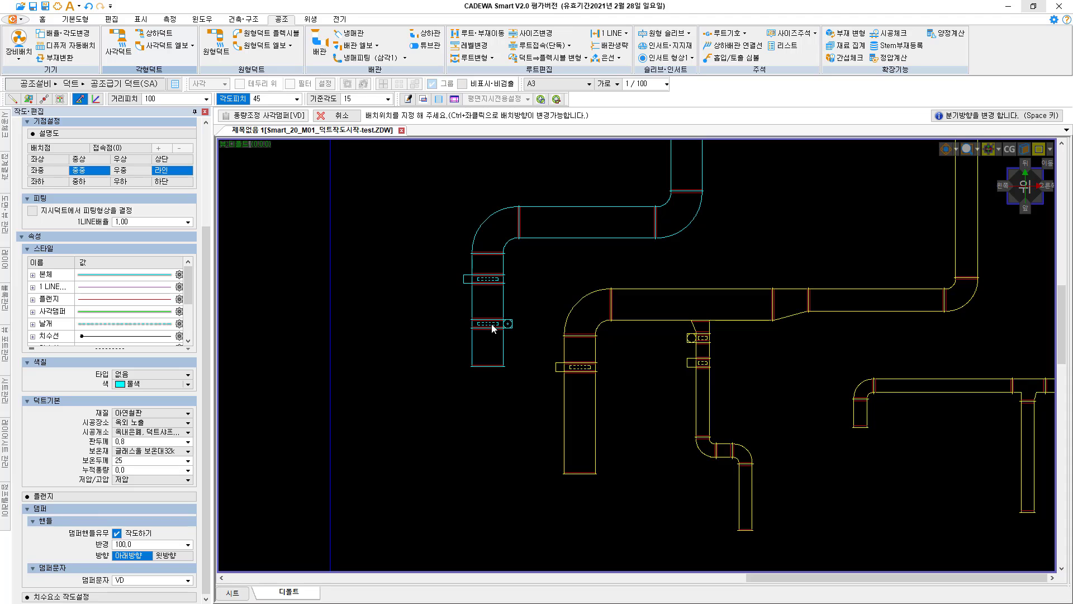
key("space")
left_click(494, 328)
key("space")
key("space")
key("space")
key("space")
left_click(488, 320)
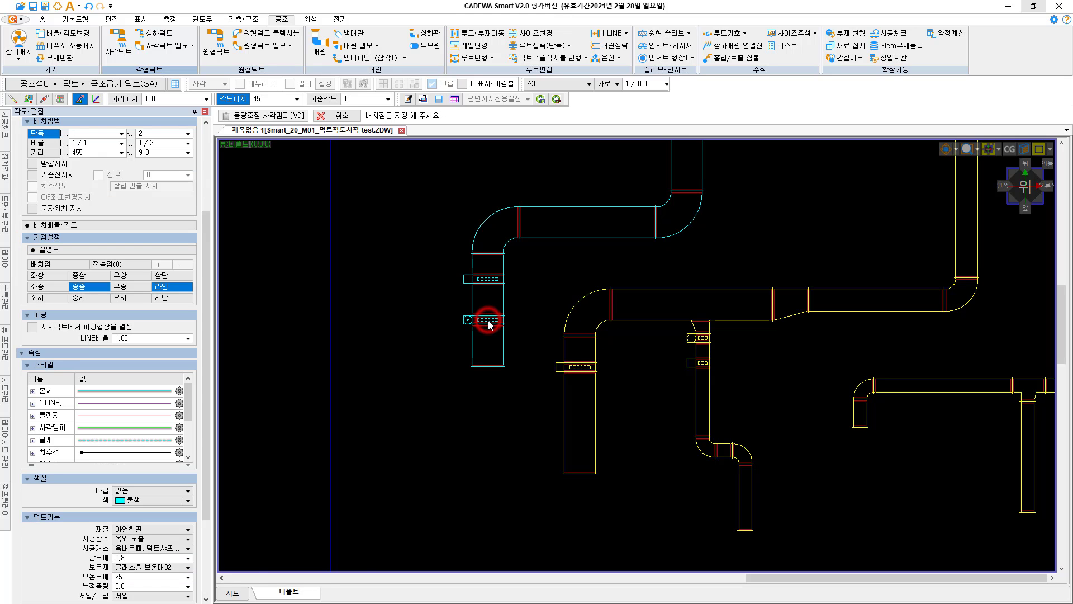
key("Escape")
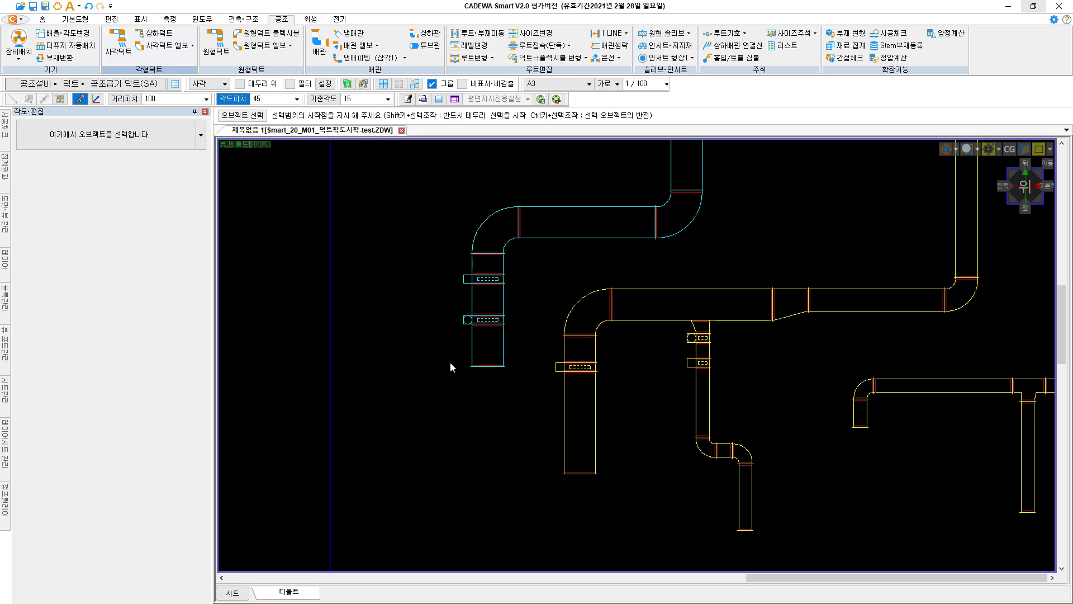
- Draw a 700×700 rectangular supply duct left of the cyan duct, rising from level 0 to 3000 and running about 1,500 straight down in plan
left_click(118, 46)
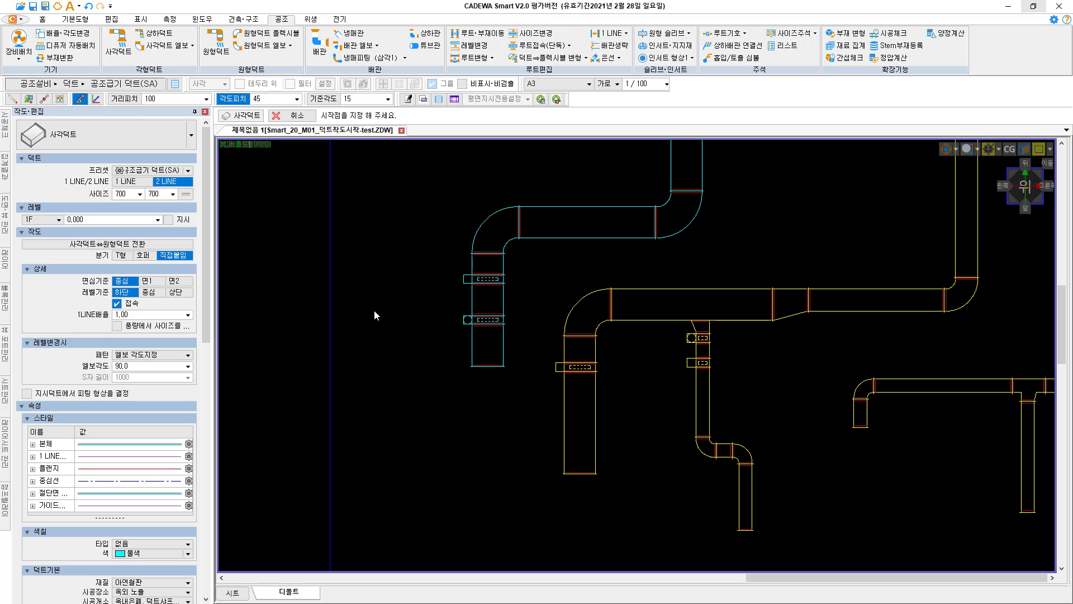
left_click(385, 307)
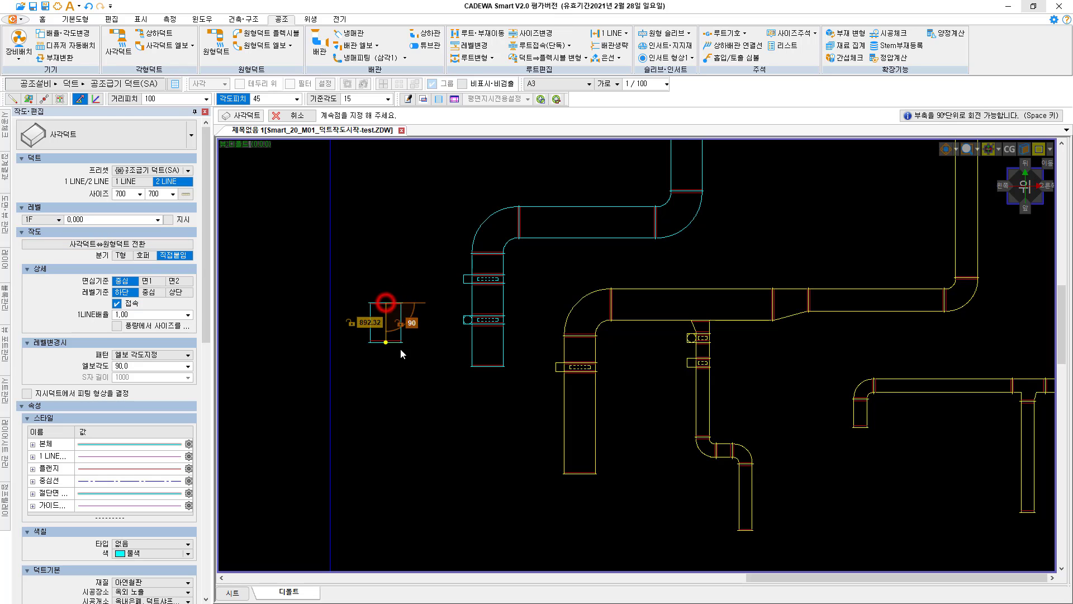
left_click(97, 222)
type("3000")
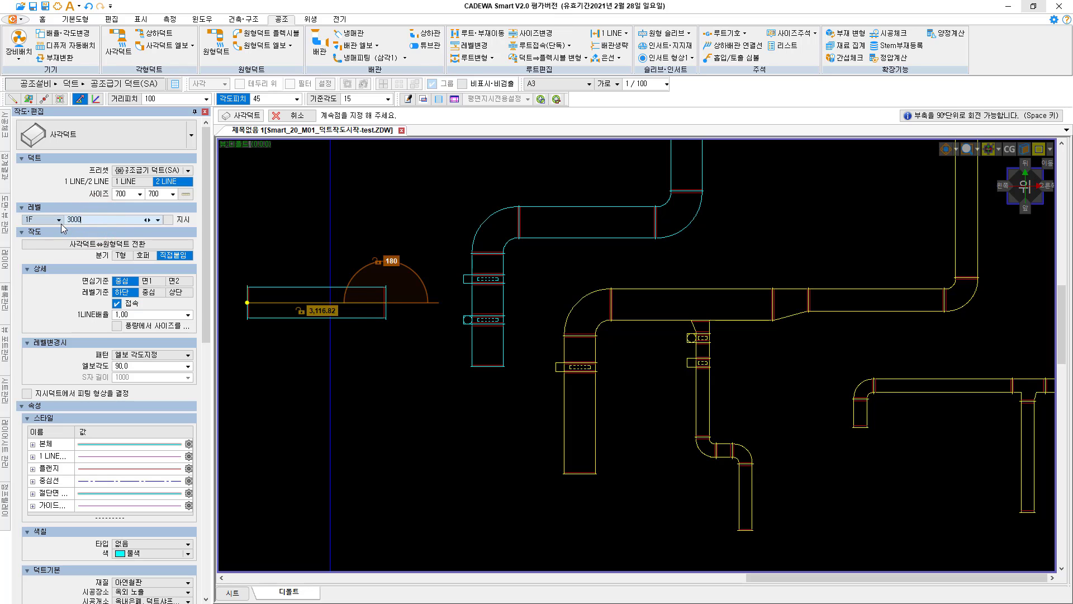
key("Return")
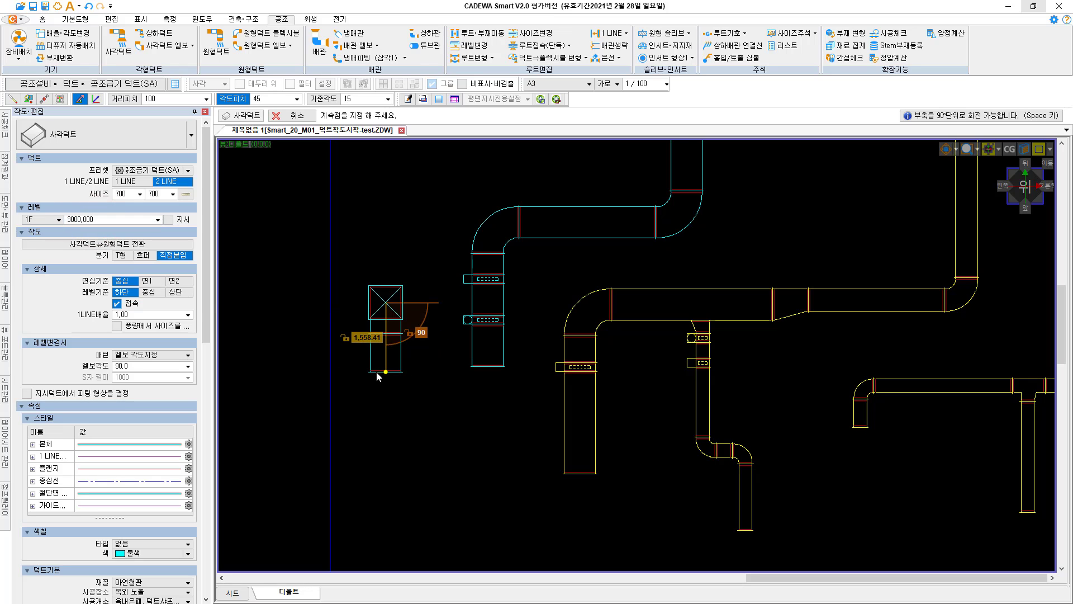
left_click(378, 370)
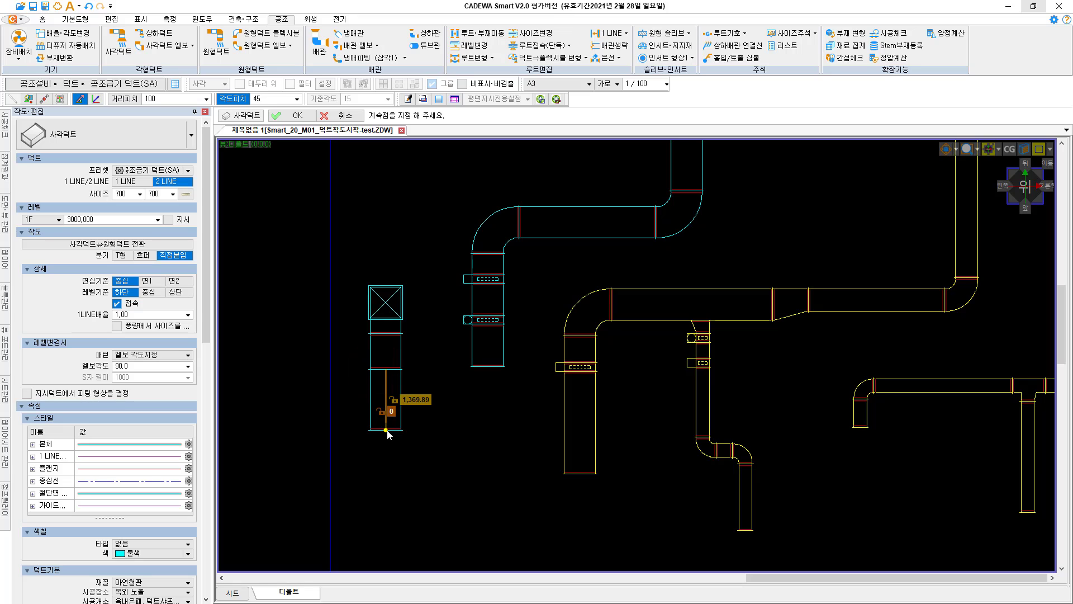
right_click(386, 430)
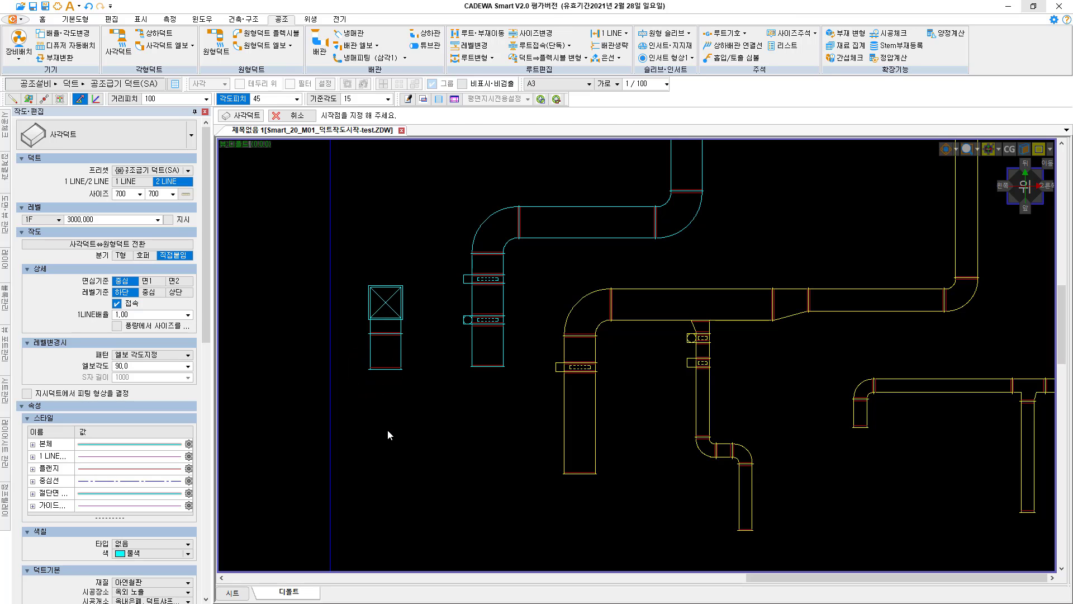
right_click(401, 424)
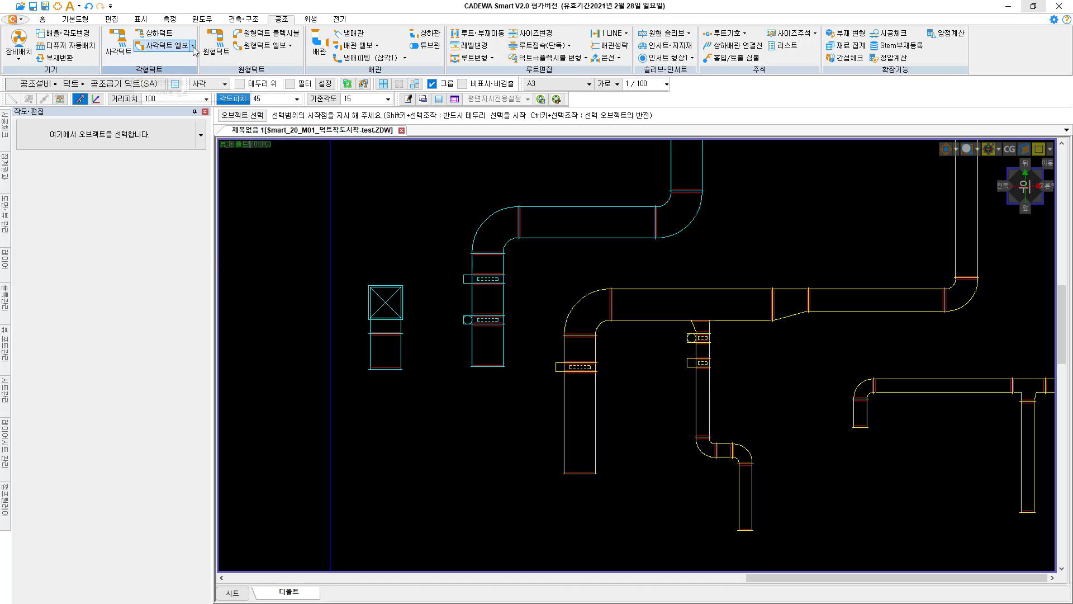
- Place a 풍량조정 사각댐퍼[VD] on the new duct's vertical riser with its handle direction at 180°
left_click(193, 46)
left_click(182, 142)
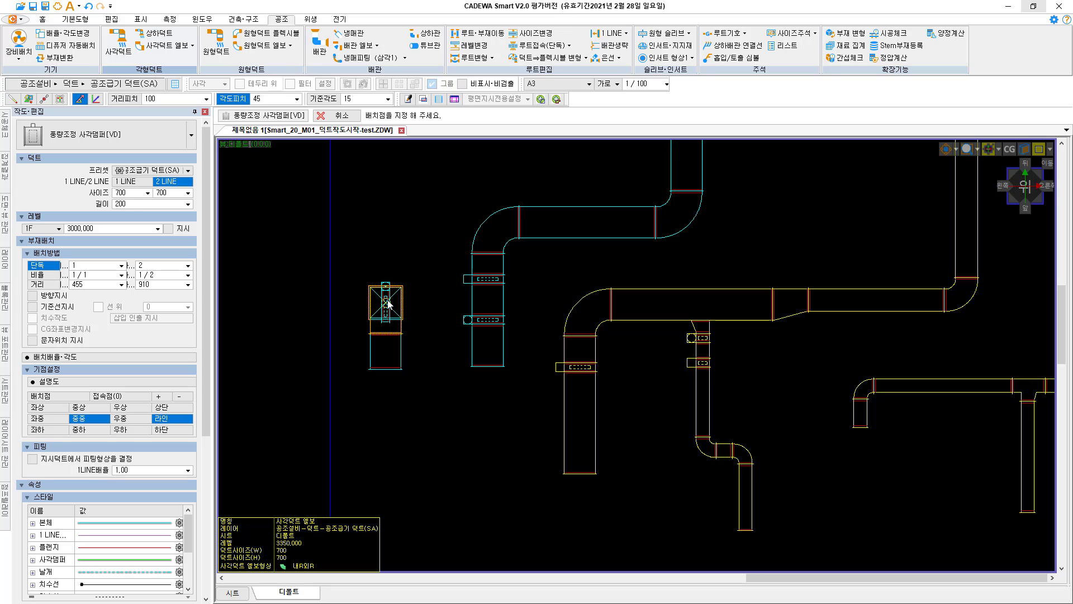
scroll(388, 304, "up", 2)
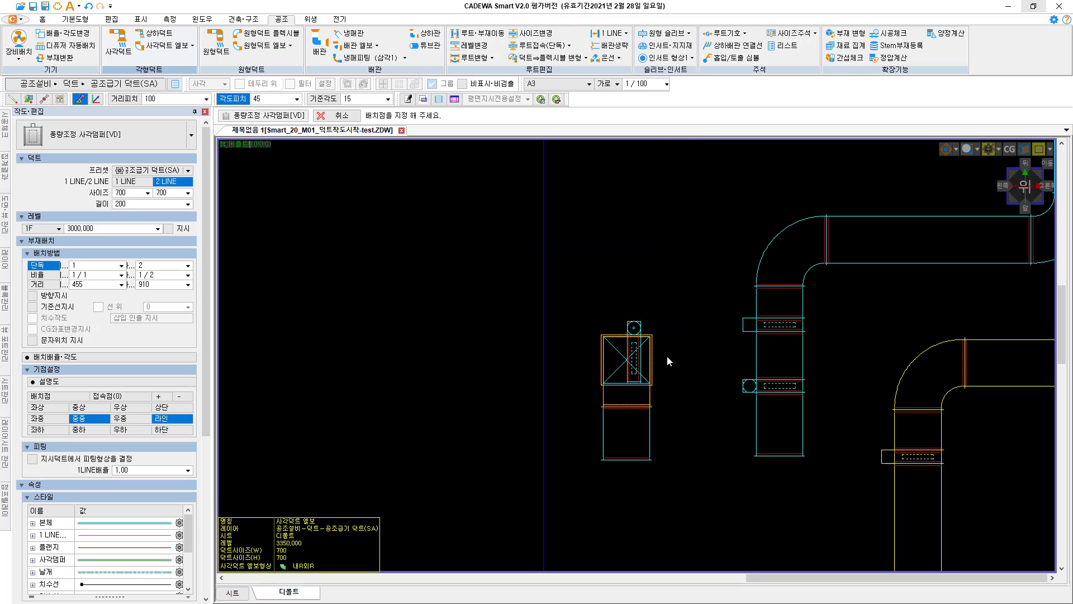
left_click(640, 355)
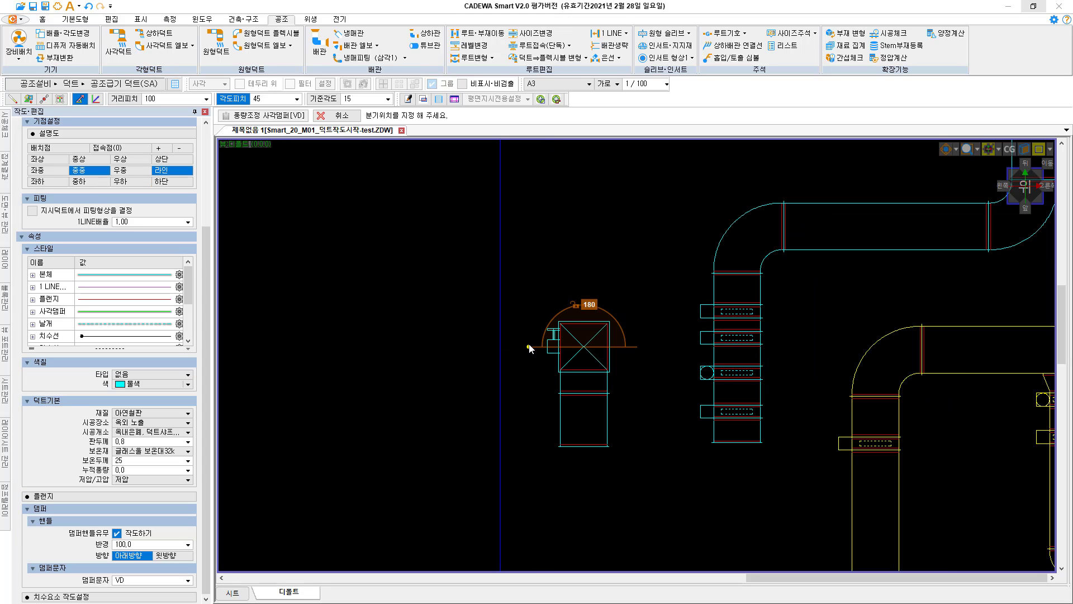
left_click(528, 347)
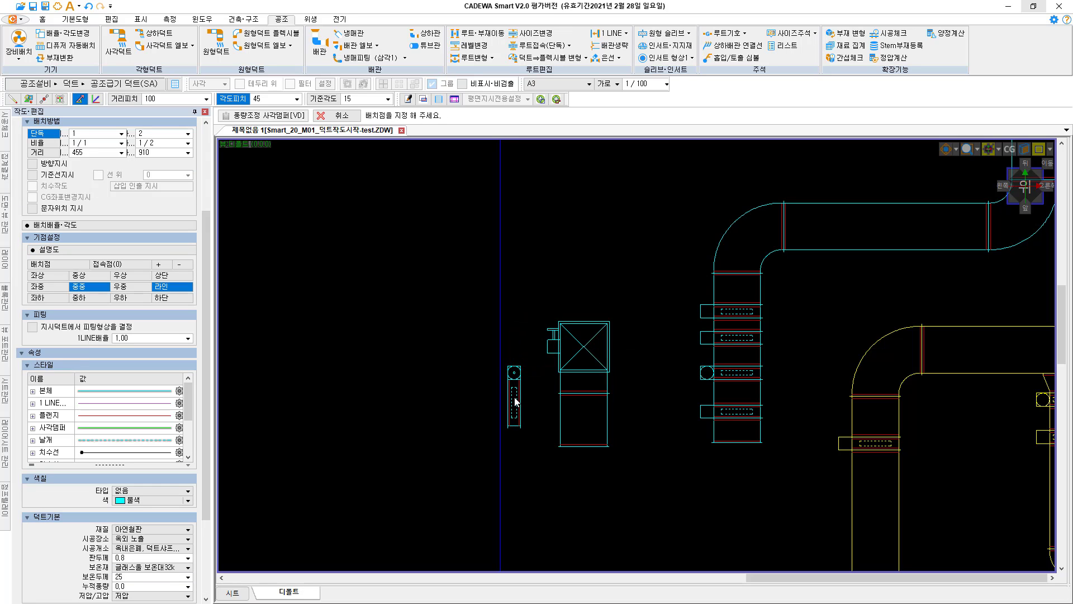